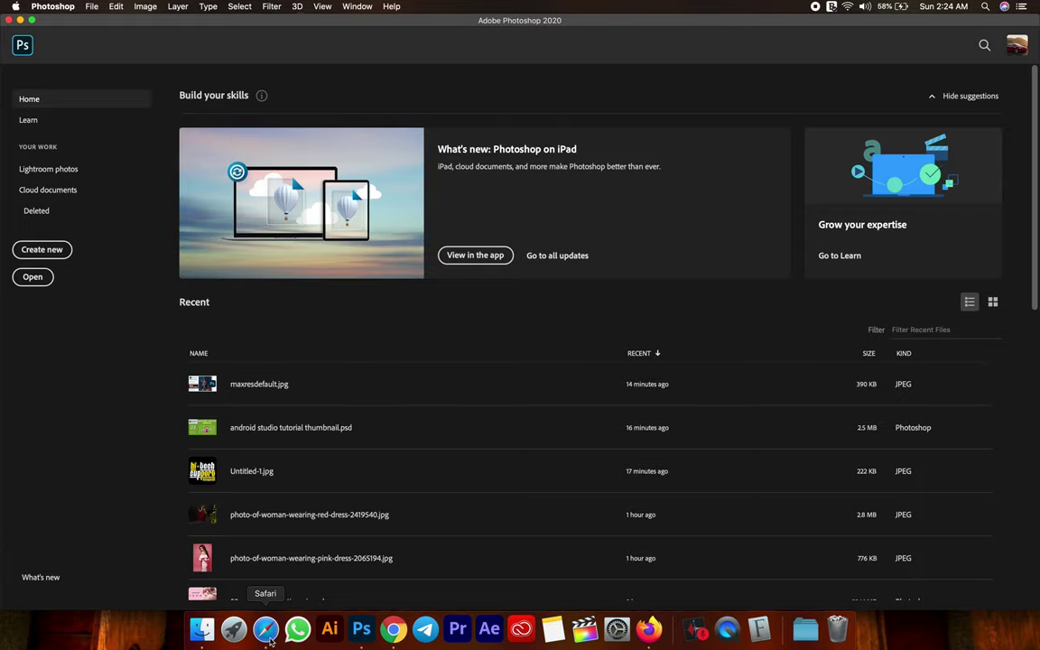
# In Safari, search Google for 'pexel' and open the Pexels website
pyautogui.click(266, 630)
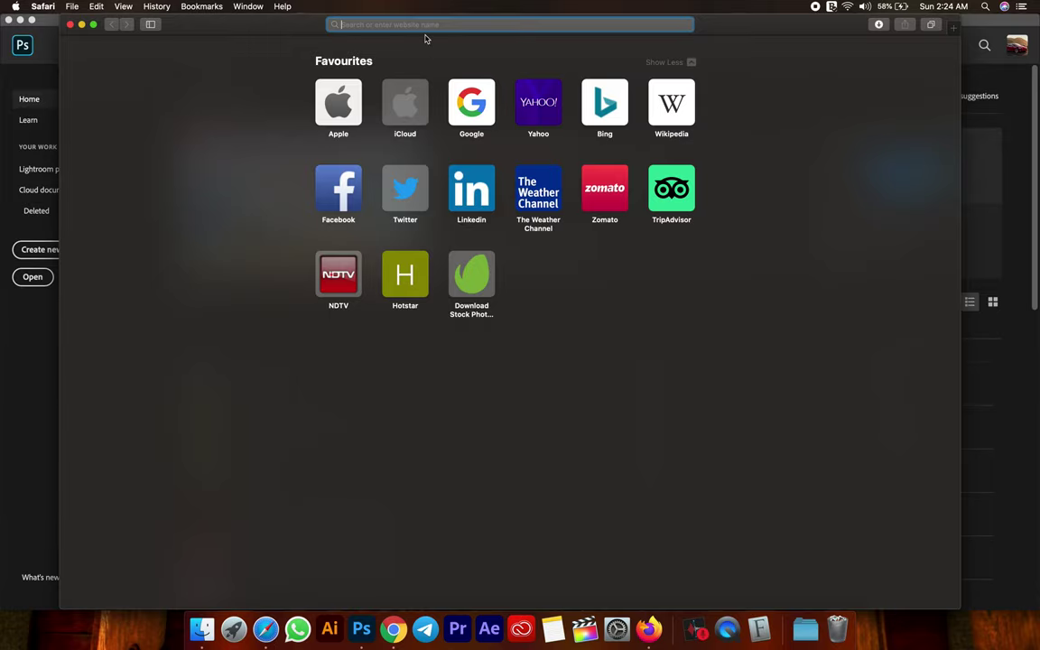
pyautogui.write('pex')
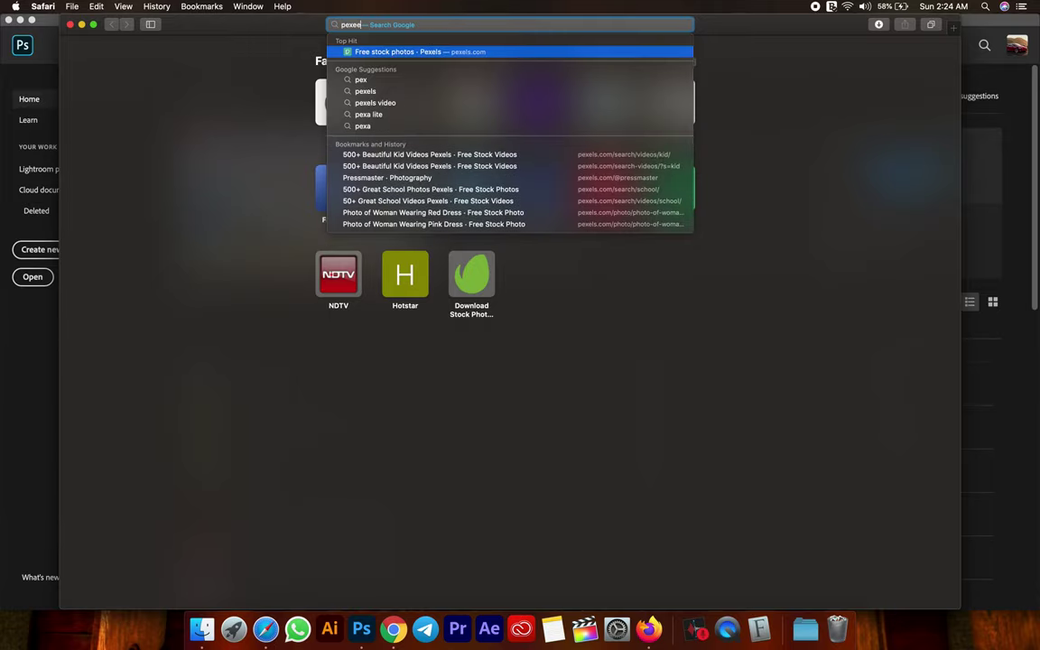
pyautogui.write('ee')
pyautogui.press('Return')
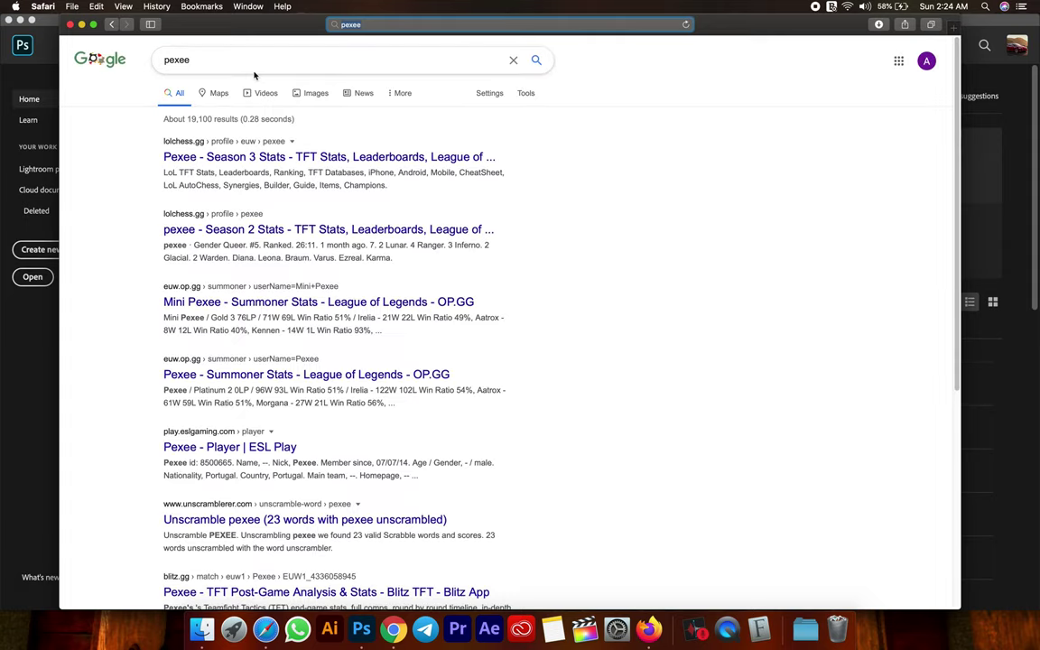
pyautogui.press('BackSpace')
pyautogui.write('l')
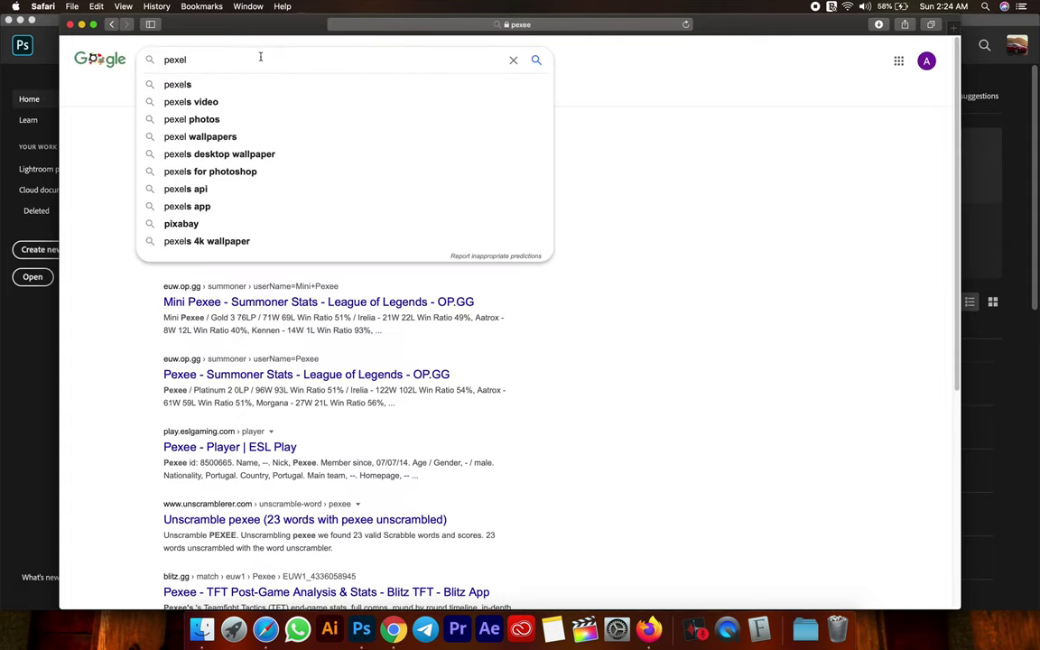
pyautogui.click(215, 84)
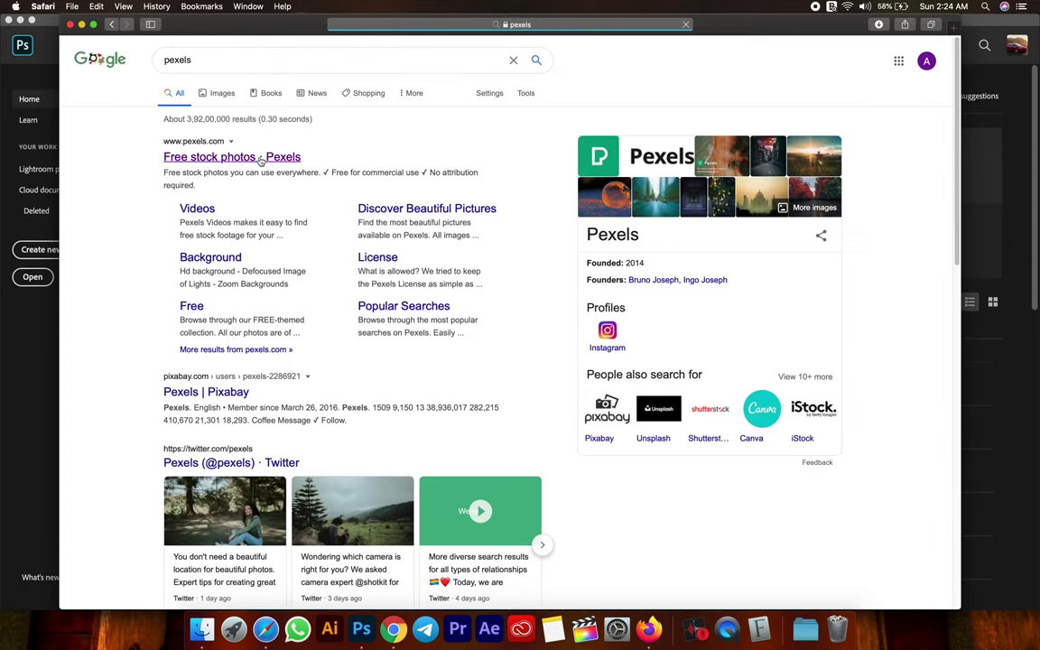
pyautogui.click(261, 158)
# Search Pexels for 'girl' and scroll through the photo results
pyautogui.scroll(-10, 489, 305)
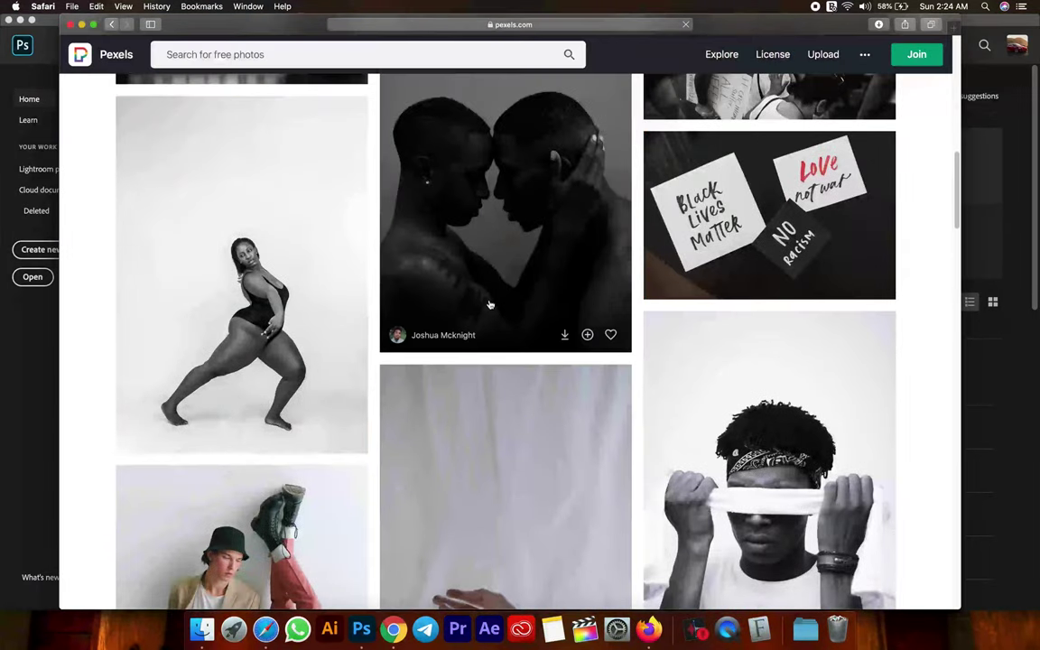
pyautogui.scroll(-10, 489, 305)
pyautogui.scroll(-10, 490, 305)
pyautogui.scroll(-10, 489, 305)
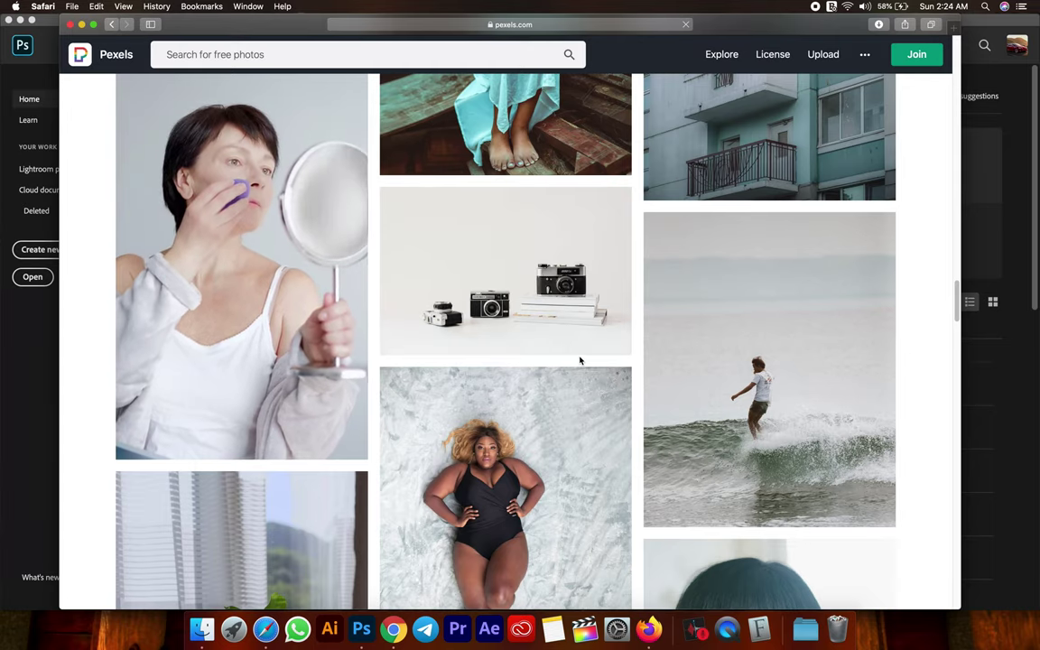
pyautogui.scroll(-5, 581, 360)
pyautogui.scroll(-10, 581, 360)
pyautogui.scroll(-5, 580, 360)
pyautogui.scroll(-10, 580, 360)
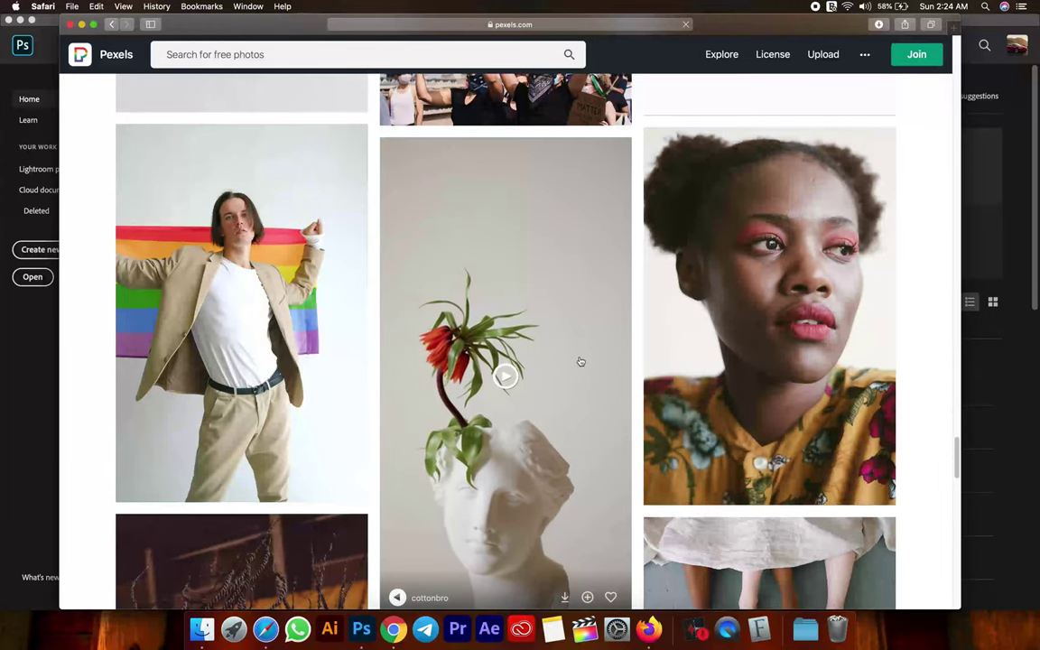
pyautogui.scroll(-5, 266, 326)
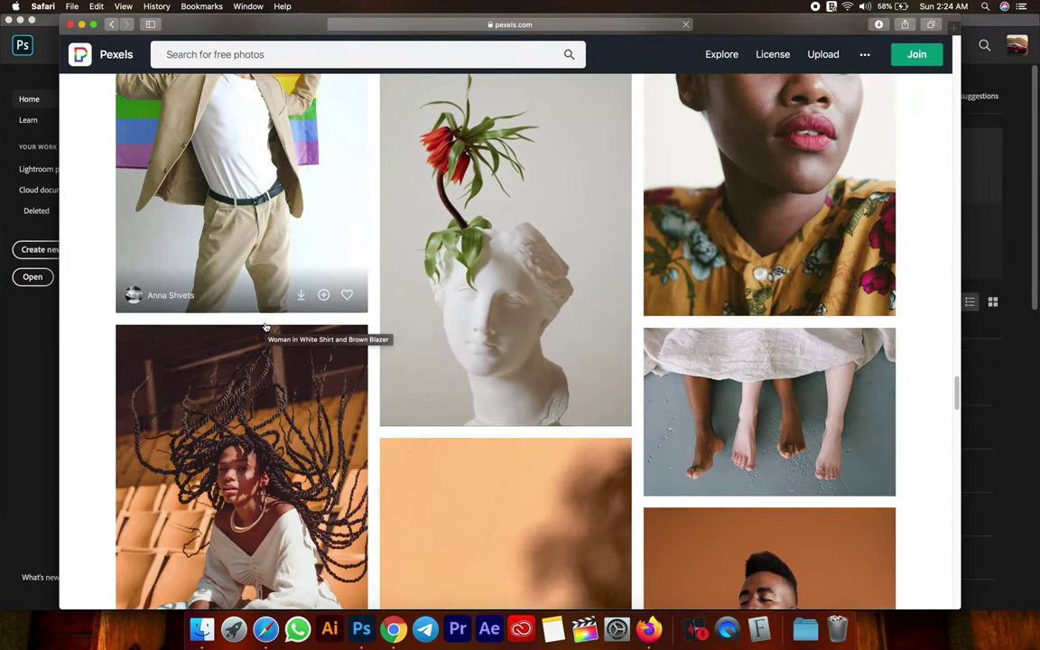
pyautogui.scroll(-3, 265, 327)
pyautogui.scroll(-10, 316, 225)
pyautogui.click(378, 62)
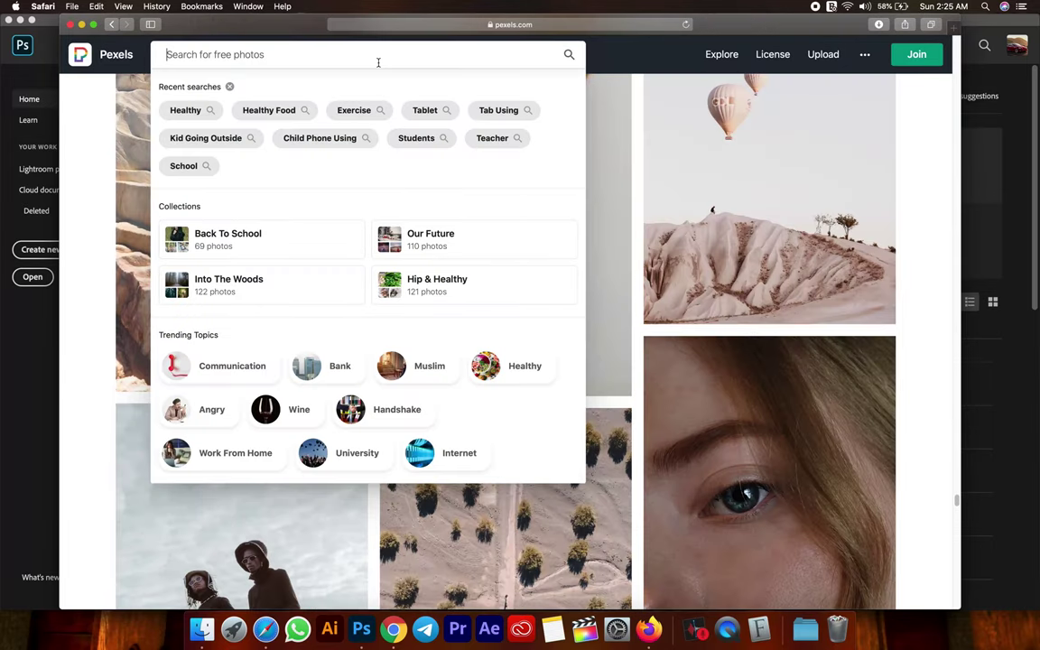
pyautogui.write('girl')
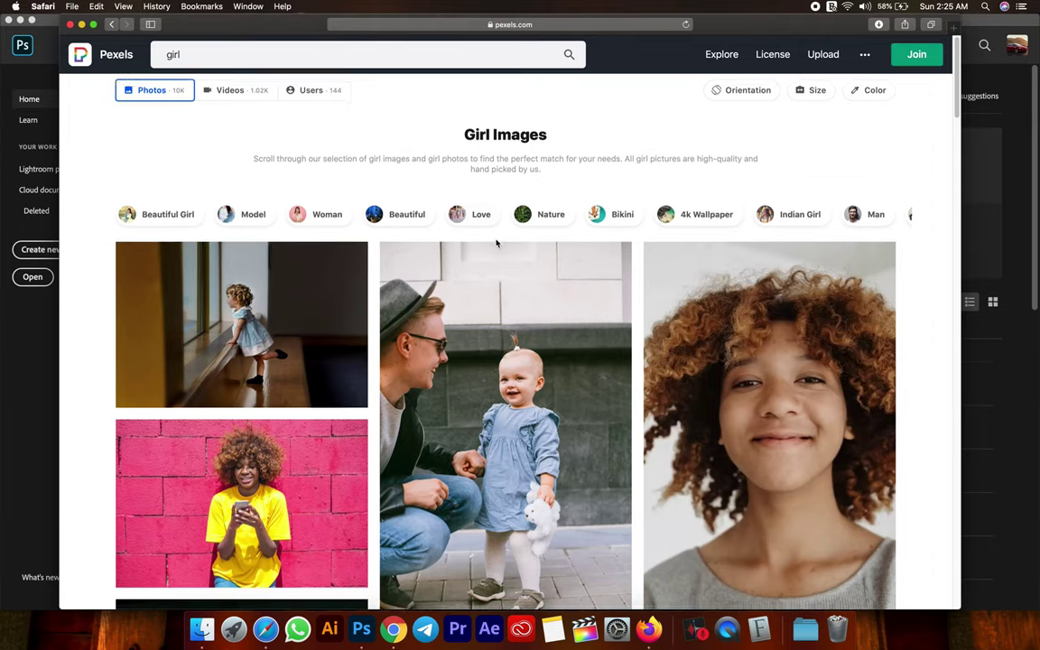
pyautogui.scroll(-3, 495, 243)
pyautogui.scroll(-10, 496, 242)
pyautogui.scroll(-10, 530, 435)
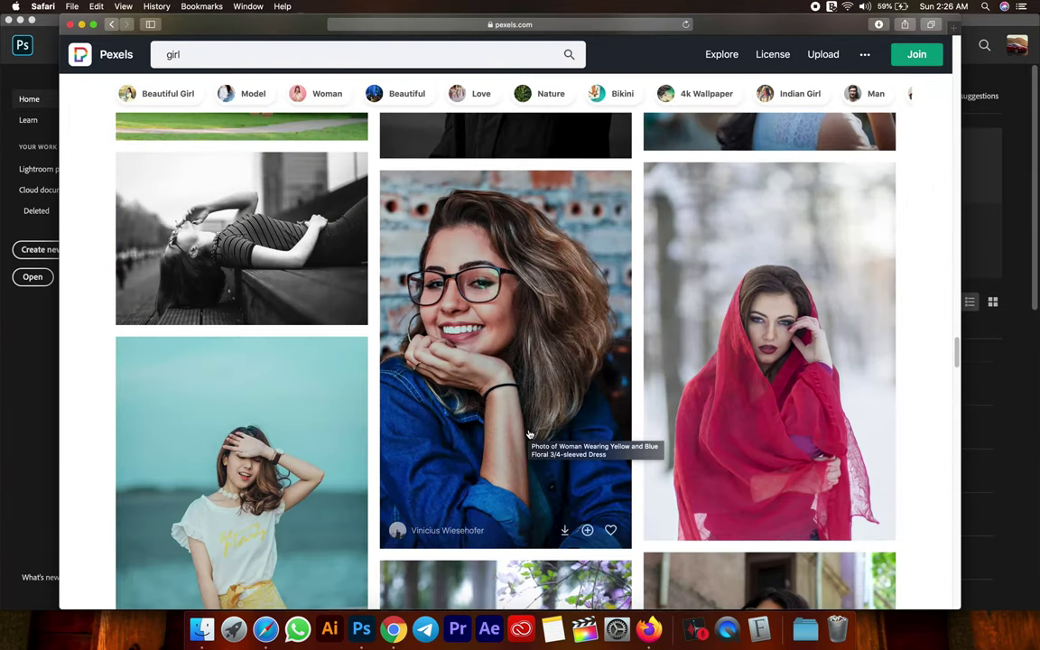
pyautogui.scroll(-3, 530, 435)
# Download the yellow-skirt woman photo to the Desktop and close the popups
pyautogui.click(247, 394)
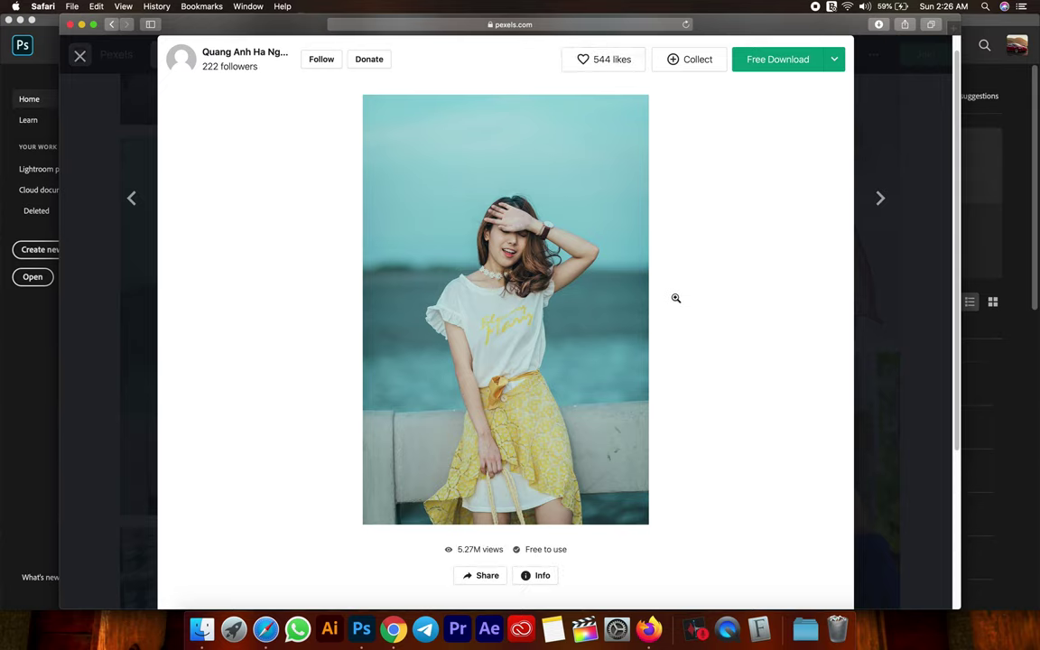
pyautogui.click(793, 60)
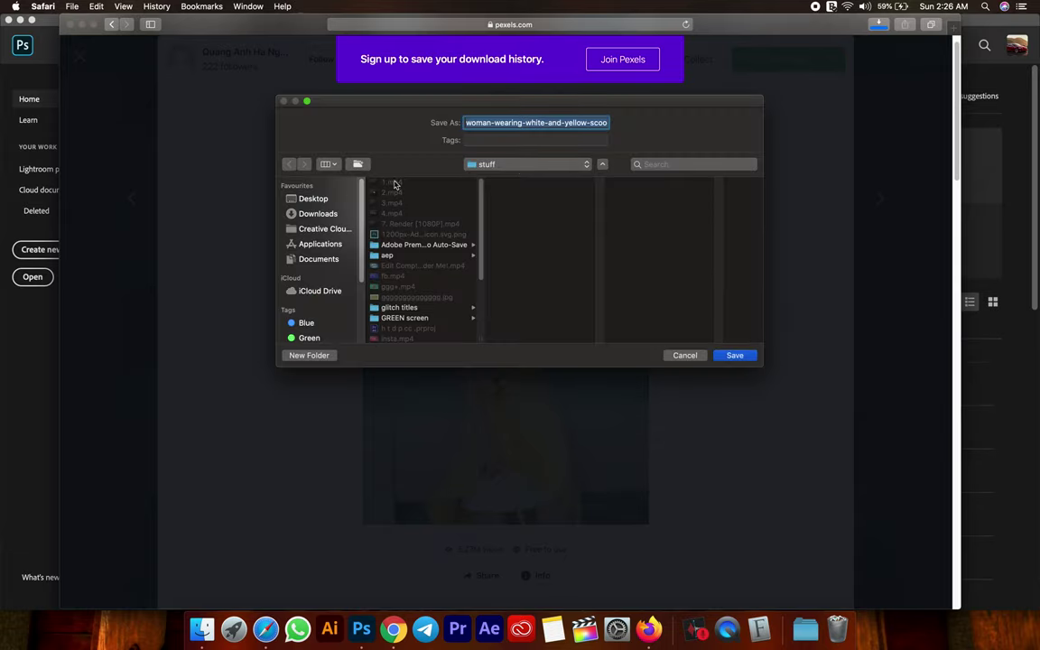
pyautogui.click(312, 198)
pyautogui.click(735, 354)
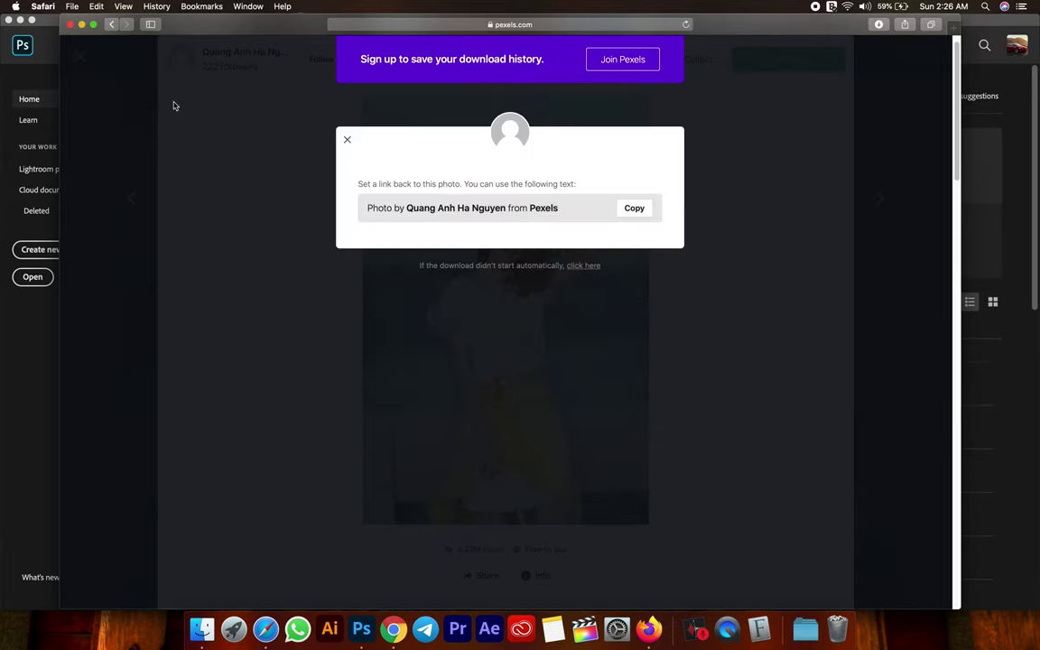
pyautogui.click(78, 56)
pyautogui.click(77, 57)
# Replace the Pexels query with a 'background' search, then return to Photoshop
pyautogui.click(391, 63)
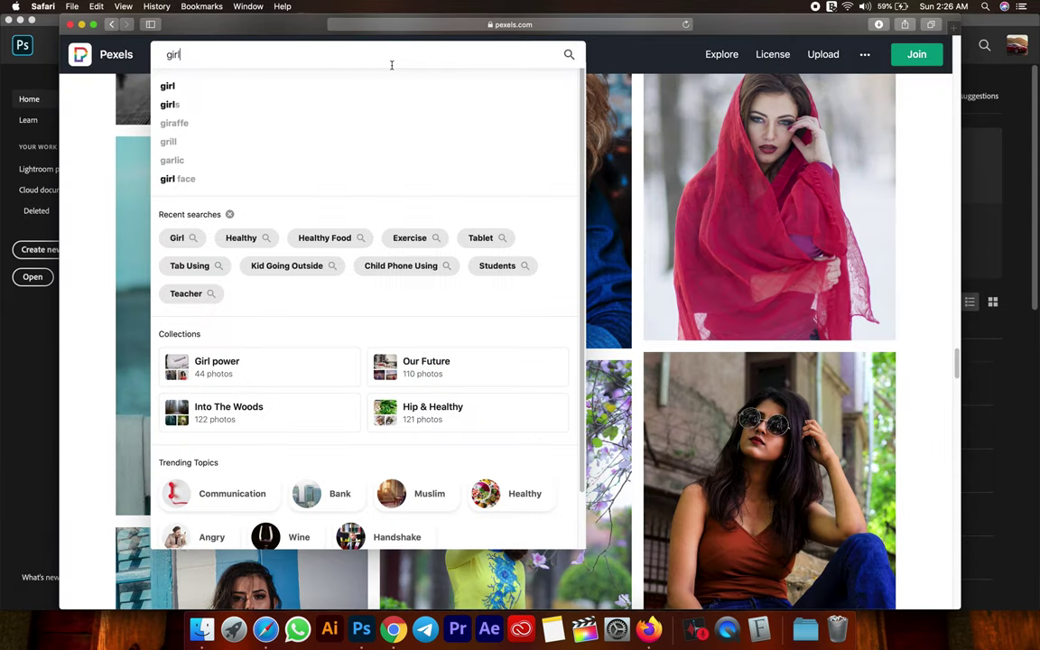
pyautogui.press('super+a')
pyautogui.write('ba')
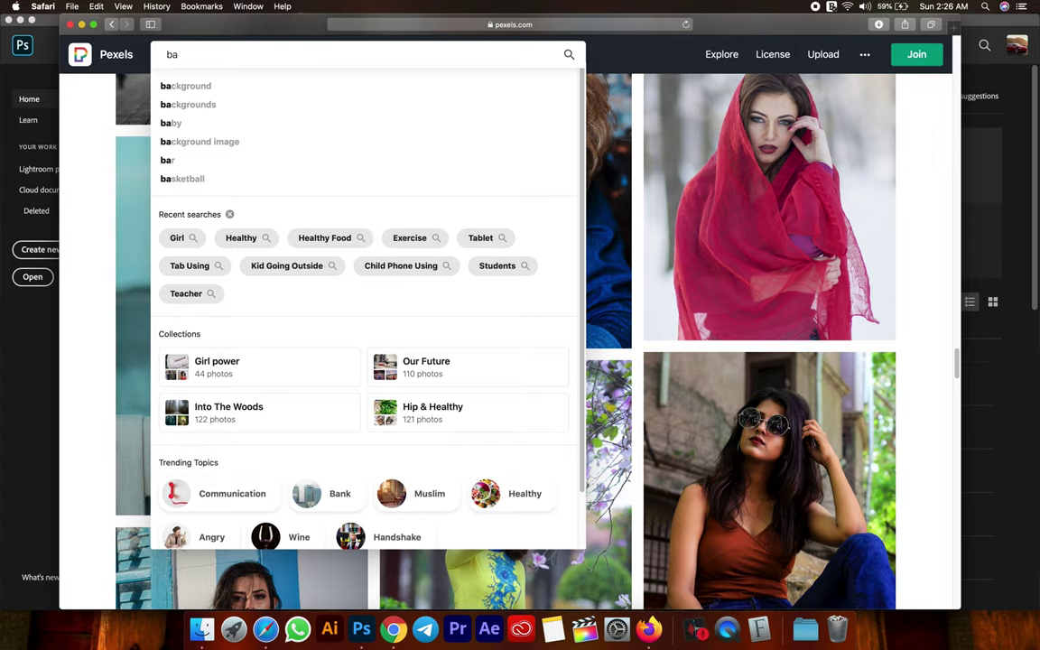
pyautogui.click(321, 84)
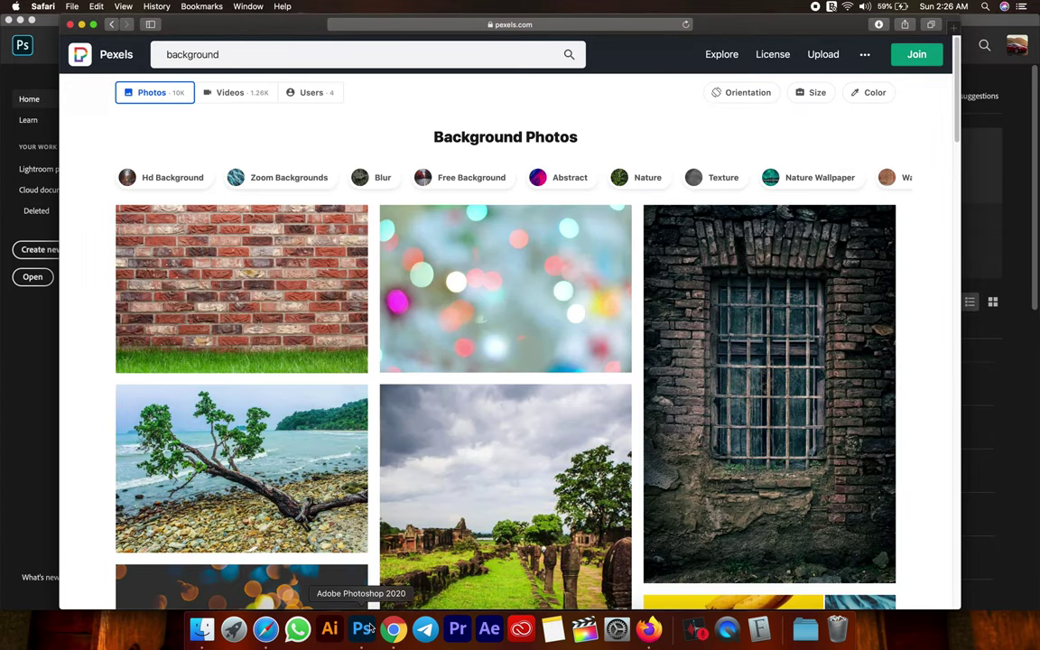
pyautogui.click(362, 628)
# Open the downloaded yellow-skirt JPG from the Desktop and zoom in on her face
pyautogui.click(91, 7)
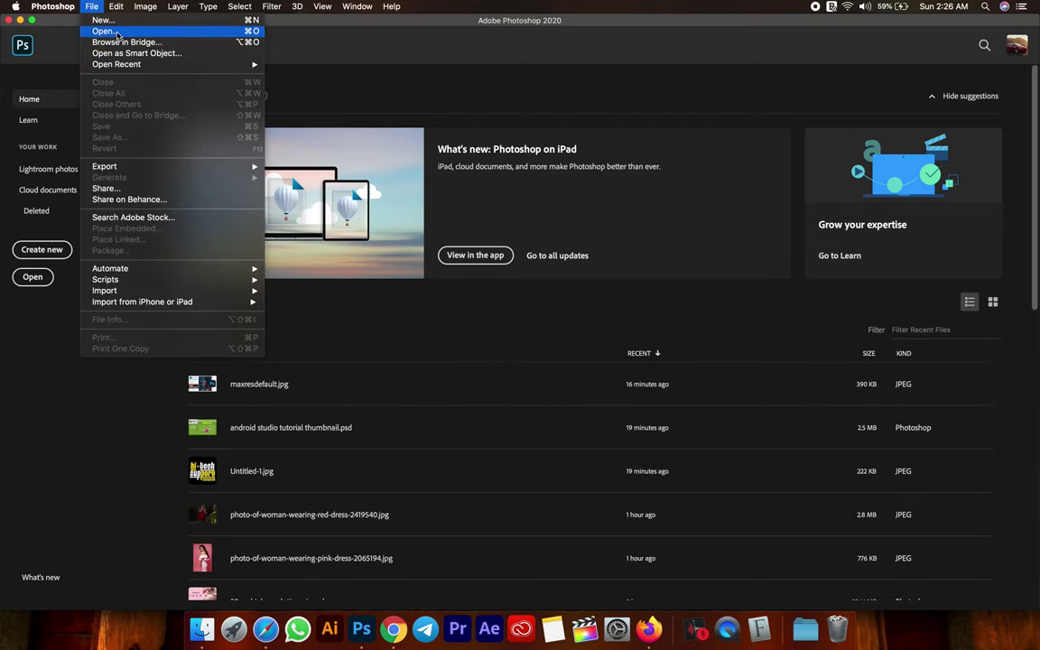
pyautogui.click(115, 32)
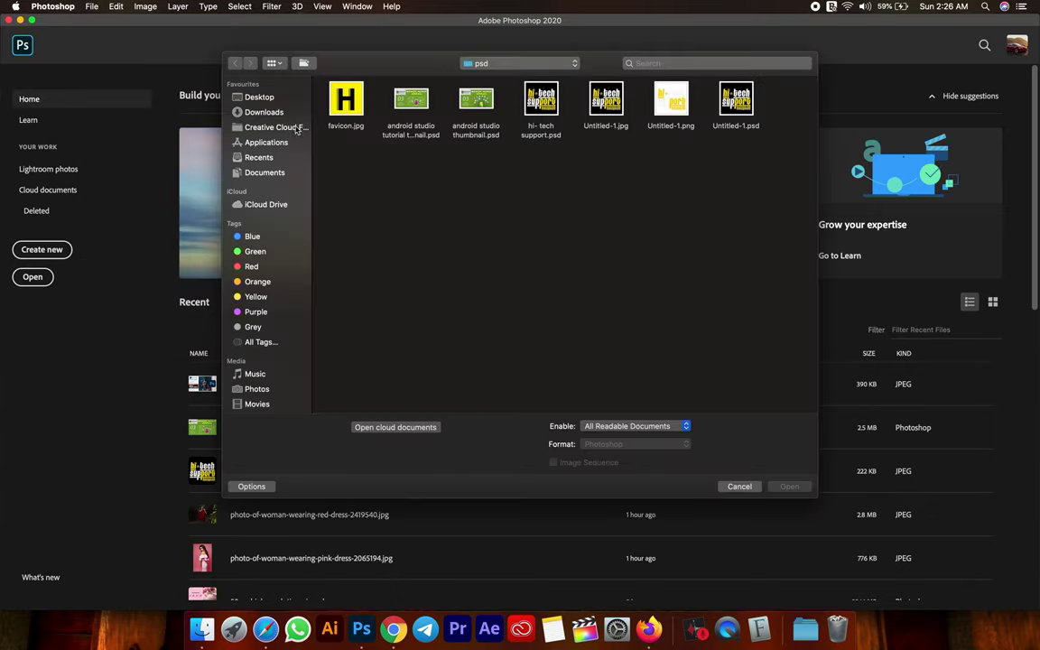
pyautogui.click(283, 101)
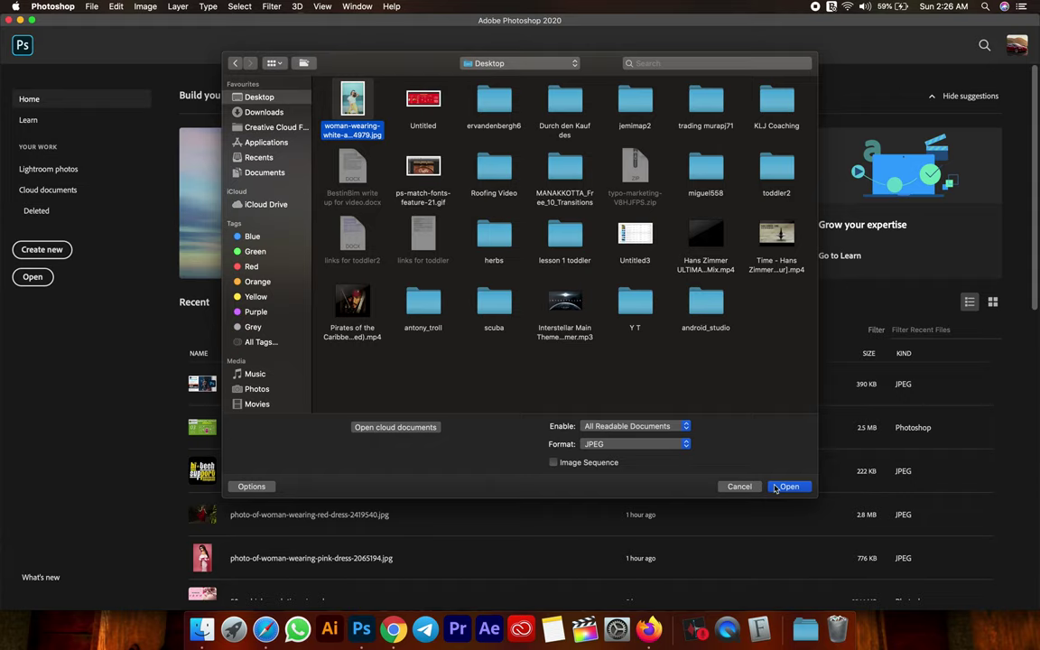
pyautogui.click(775, 489)
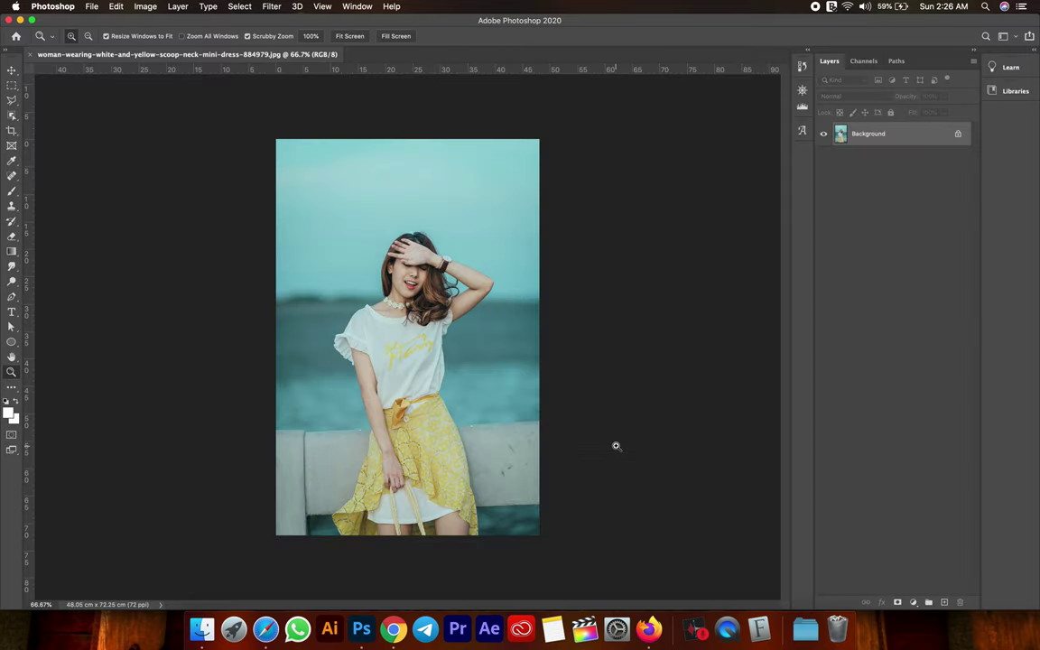
pyautogui.moveTo(398, 284)
pyautogui.mouseDown()
pyautogui.moveTo(423, 235)
pyautogui.moveTo(180, 121)
pyautogui.mouseUp()
# Browse the selection tools and settle on the Object Selection Tool
pyautogui.click(11, 69)
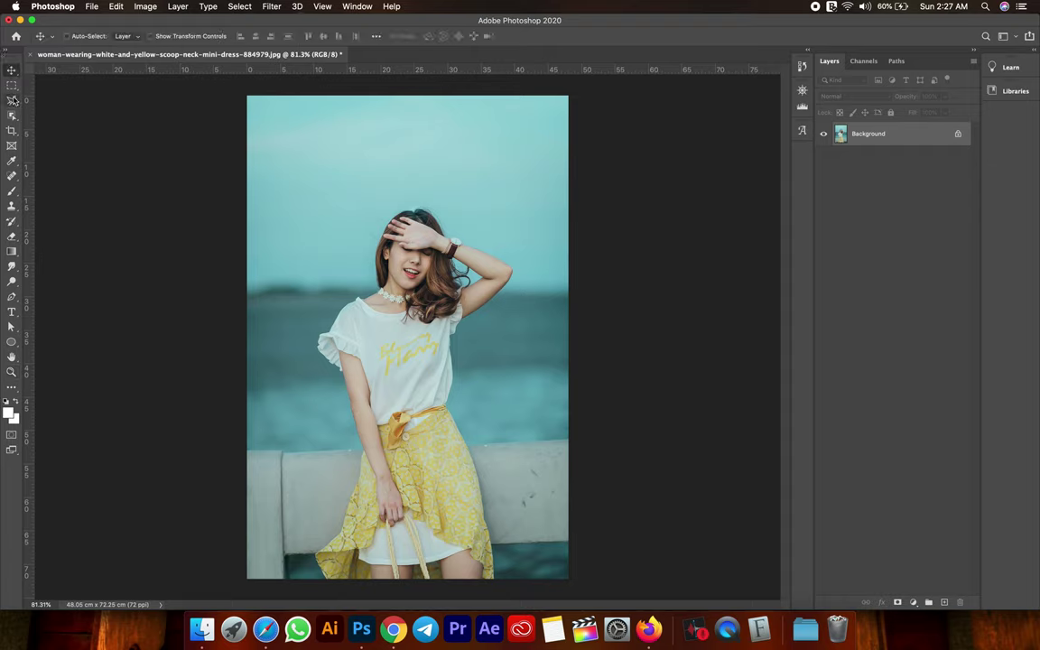
pyautogui.click(11, 86)
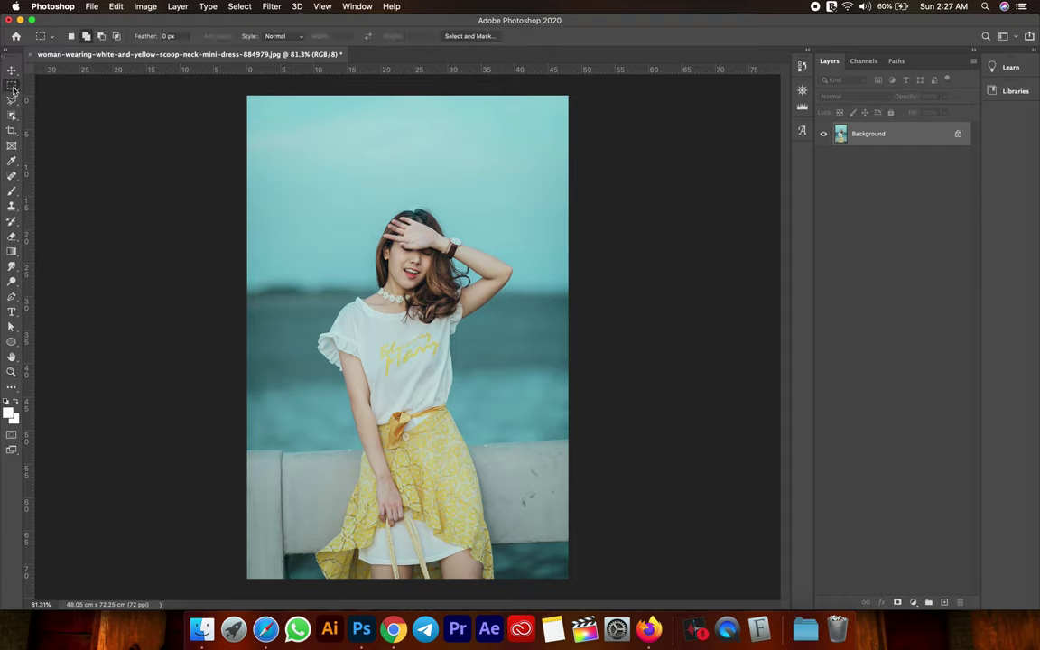
pyautogui.rightClick(13, 90)
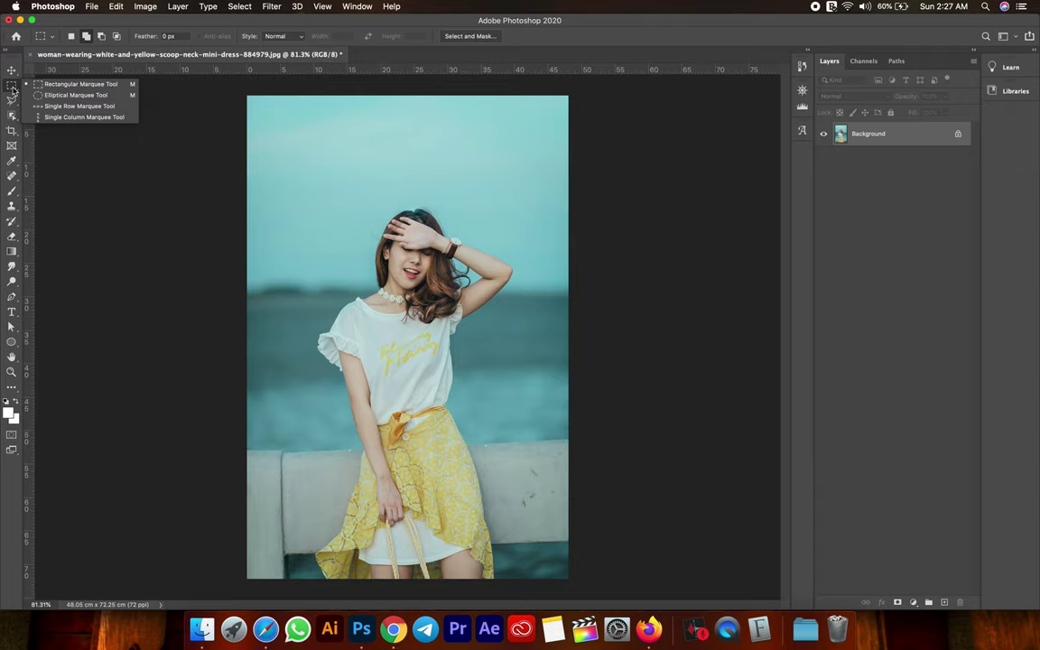
pyautogui.click(11, 101)
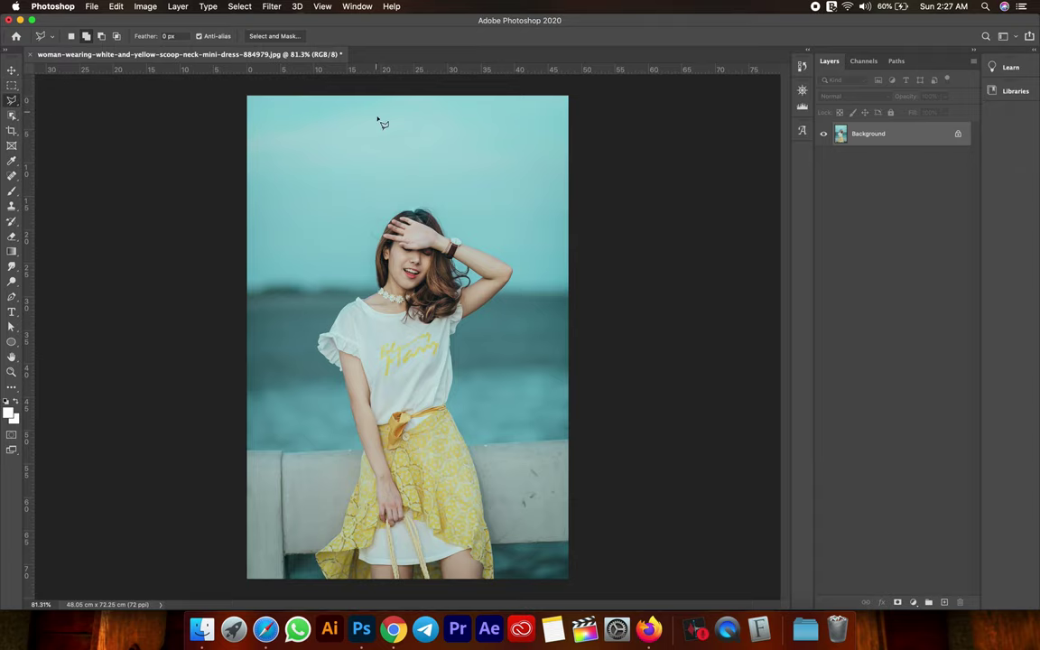
pyautogui.click(10, 115)
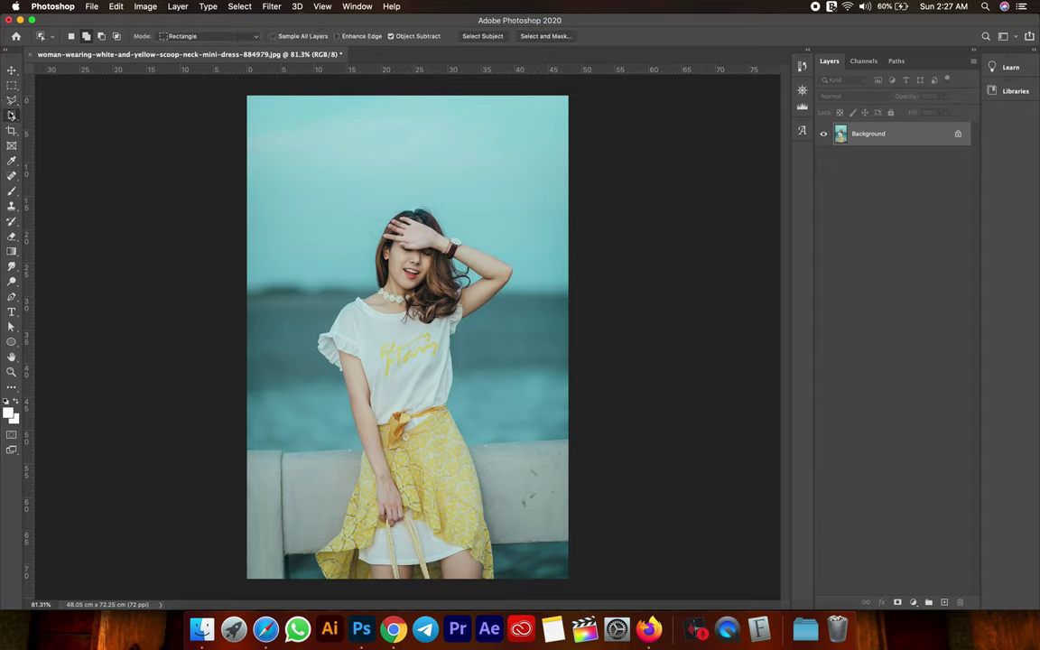
pyautogui.rightClick(11, 114)
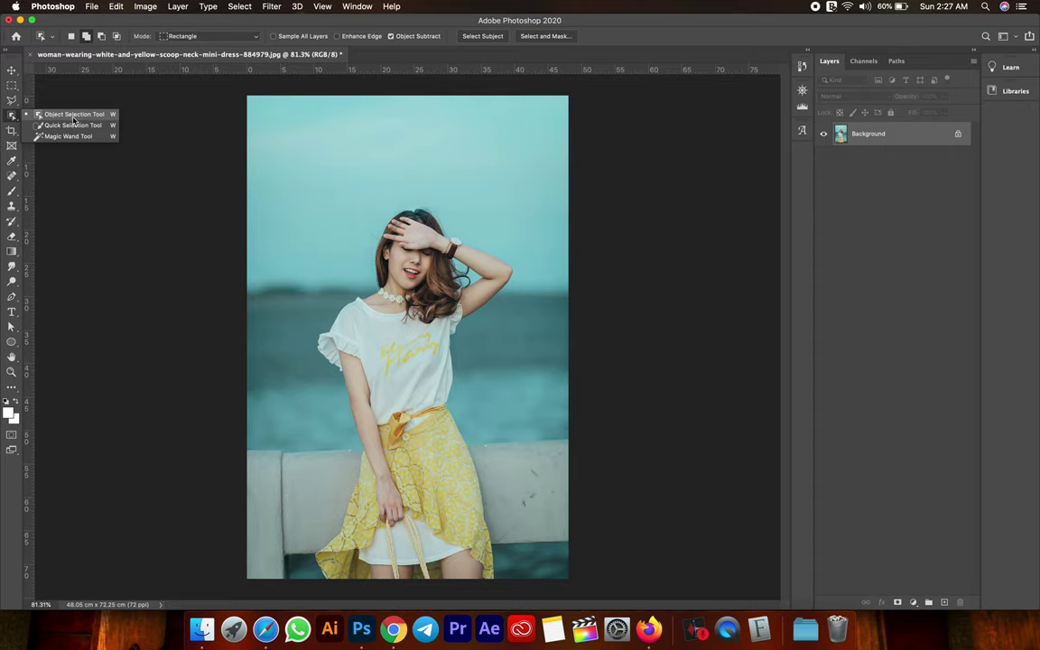
pyautogui.click(73, 116)
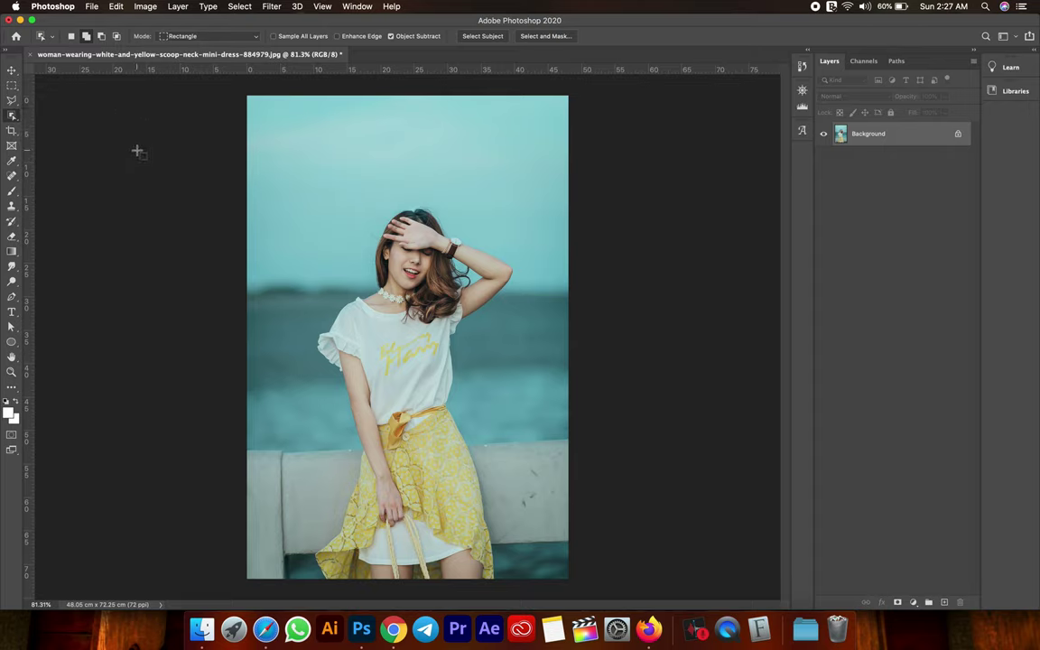
pyautogui.rightClick(11, 116)
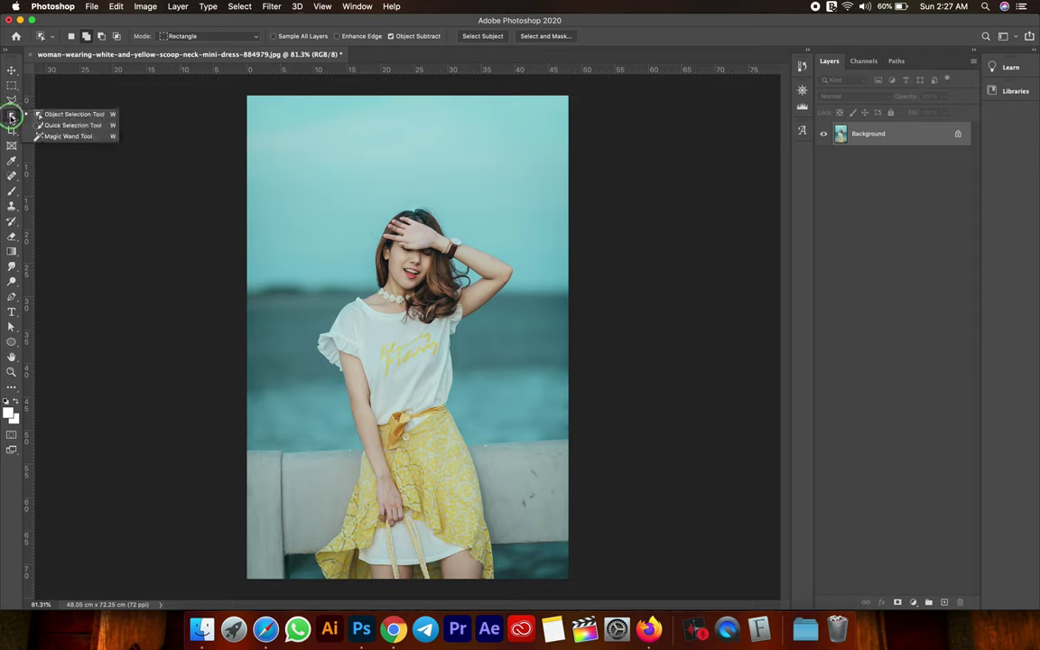
pyautogui.click(61, 126)
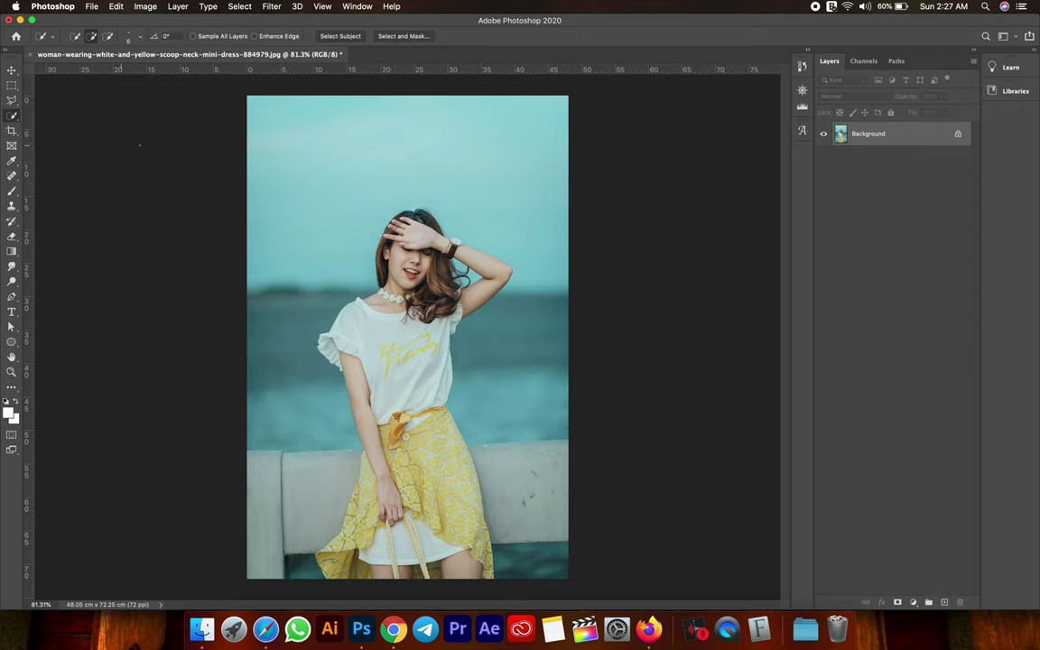
pyautogui.rightClick(12, 116)
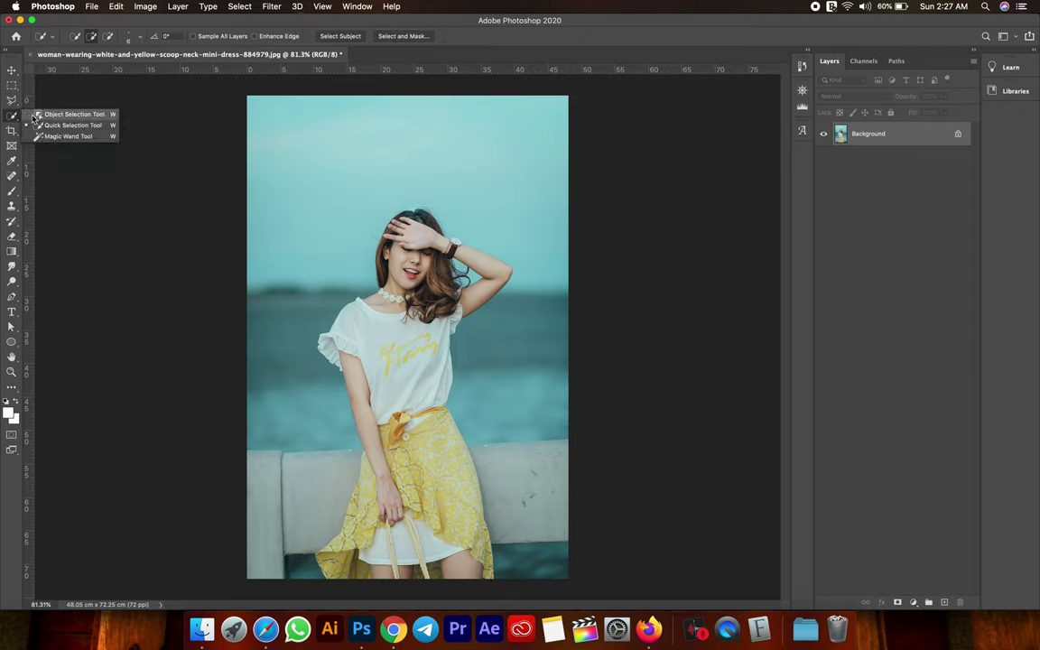
pyautogui.click(64, 109)
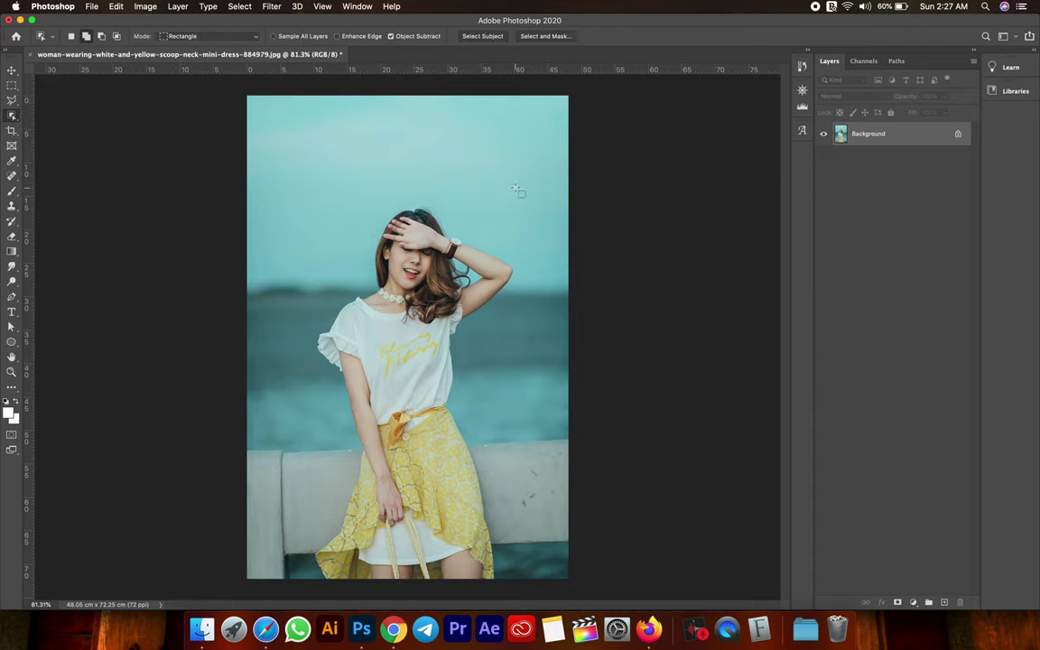
# Run Select Subject on the woman and zoom in to check the selection
pyautogui.click(481, 35)
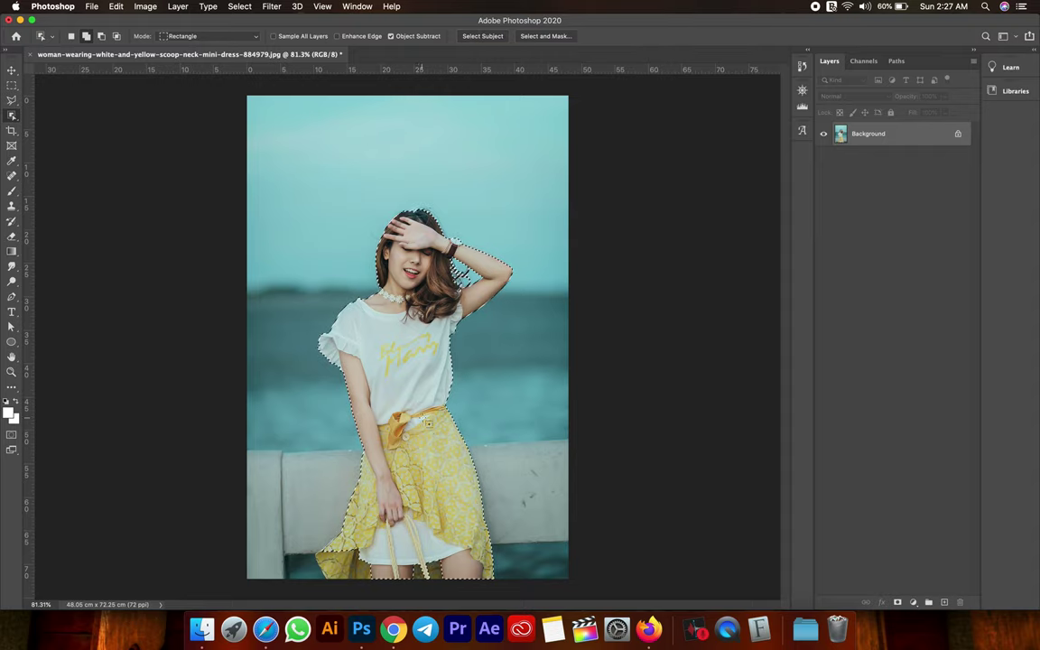
pyautogui.click(11, 371)
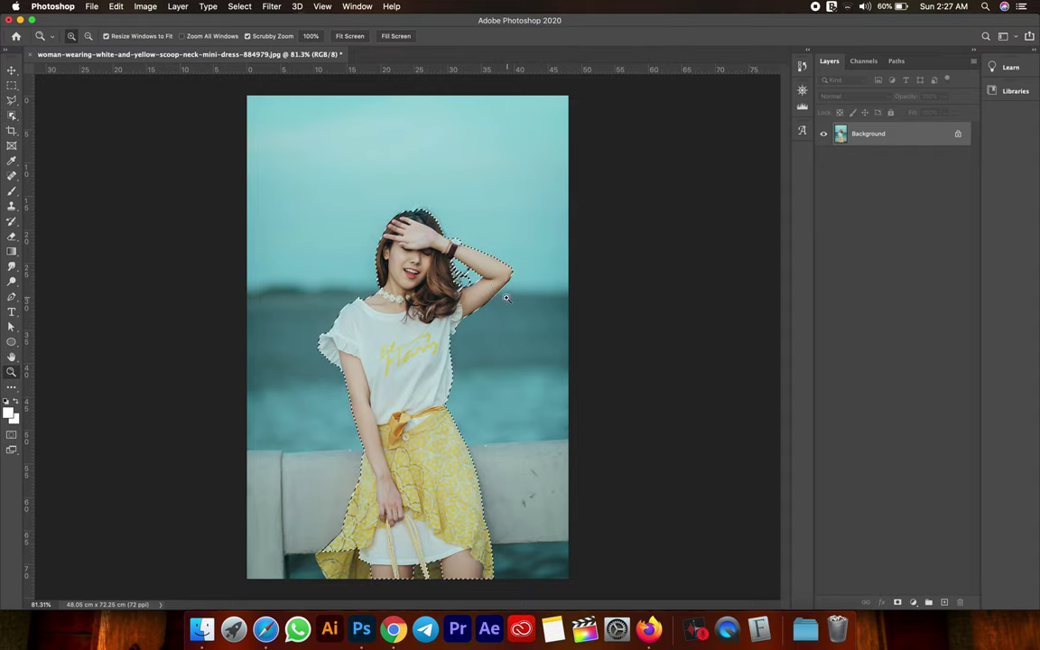
pyautogui.click(387, 390)
pyautogui.scroll(-1, 388, 389)
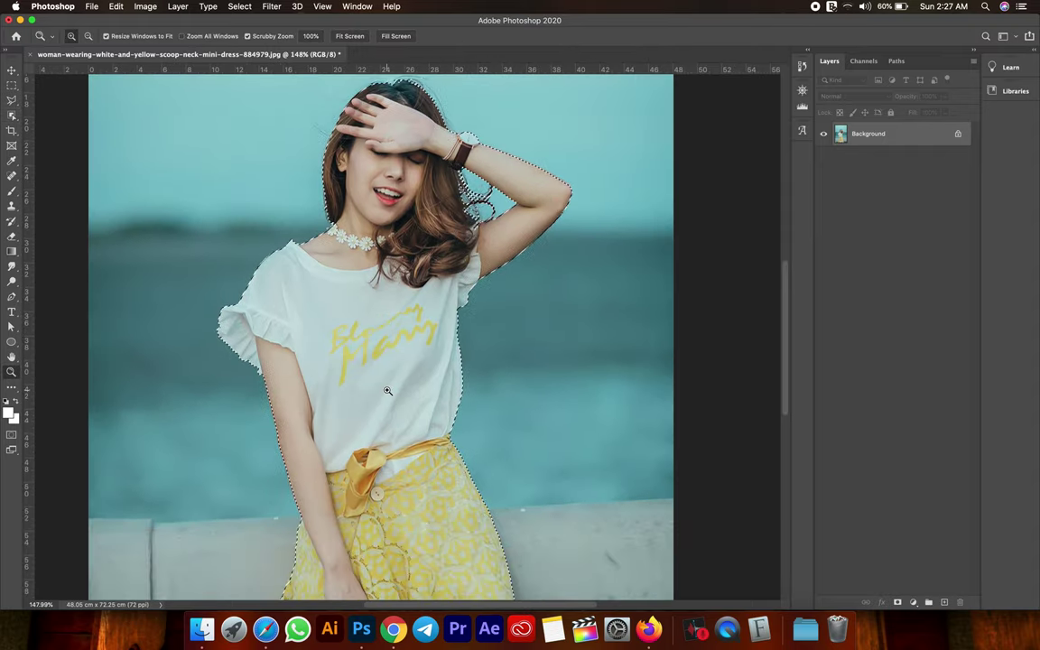
pyautogui.scroll(-5, 387, 390)
pyautogui.scroll(-2, 387, 390)
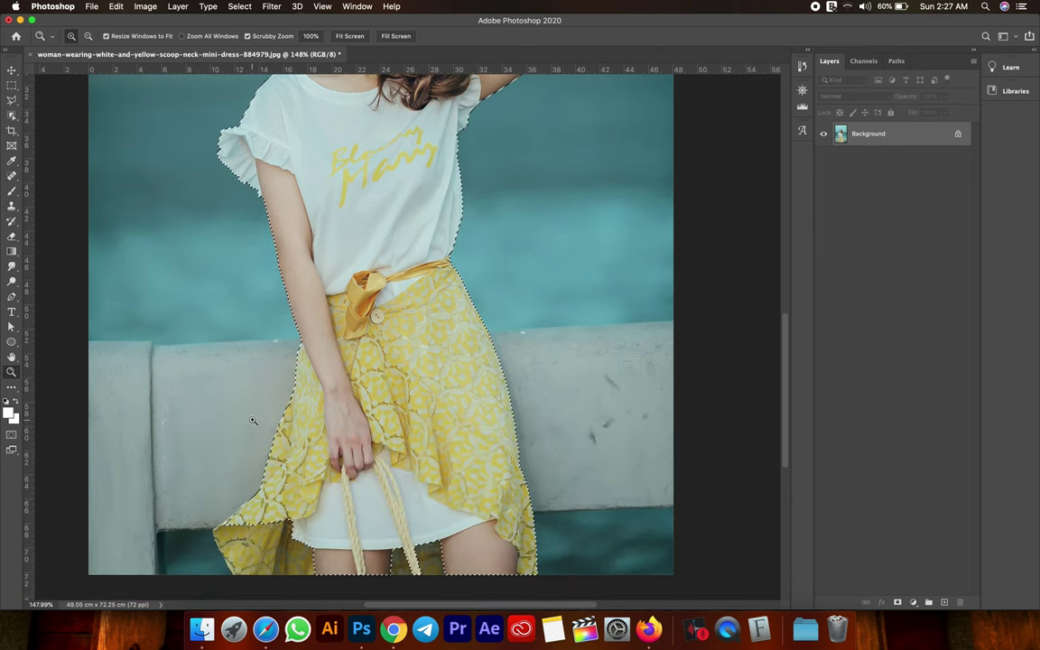
# With a 28 px Quick Selection brush, add the missed lower-left skirt hem
pyautogui.click(15, 117)
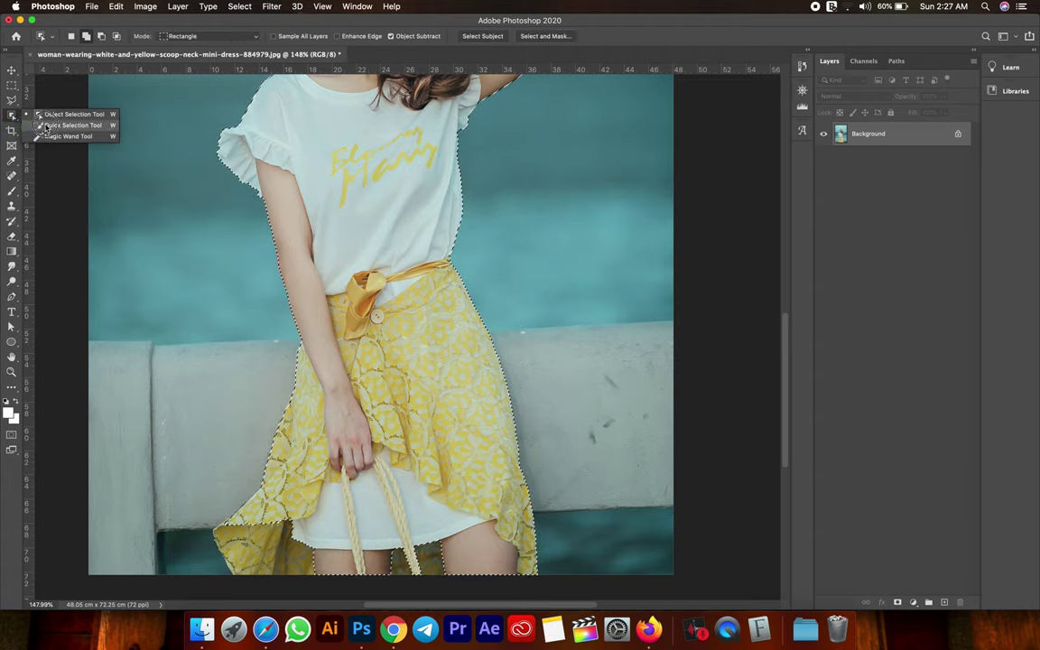
pyautogui.click(72, 125)
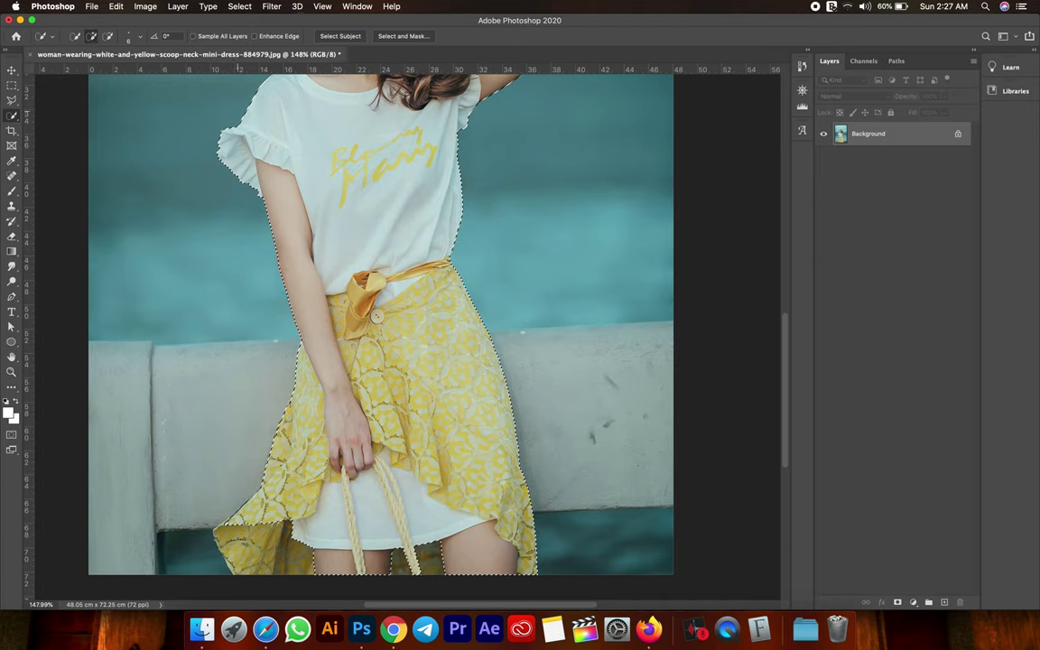
pyautogui.click(141, 38)
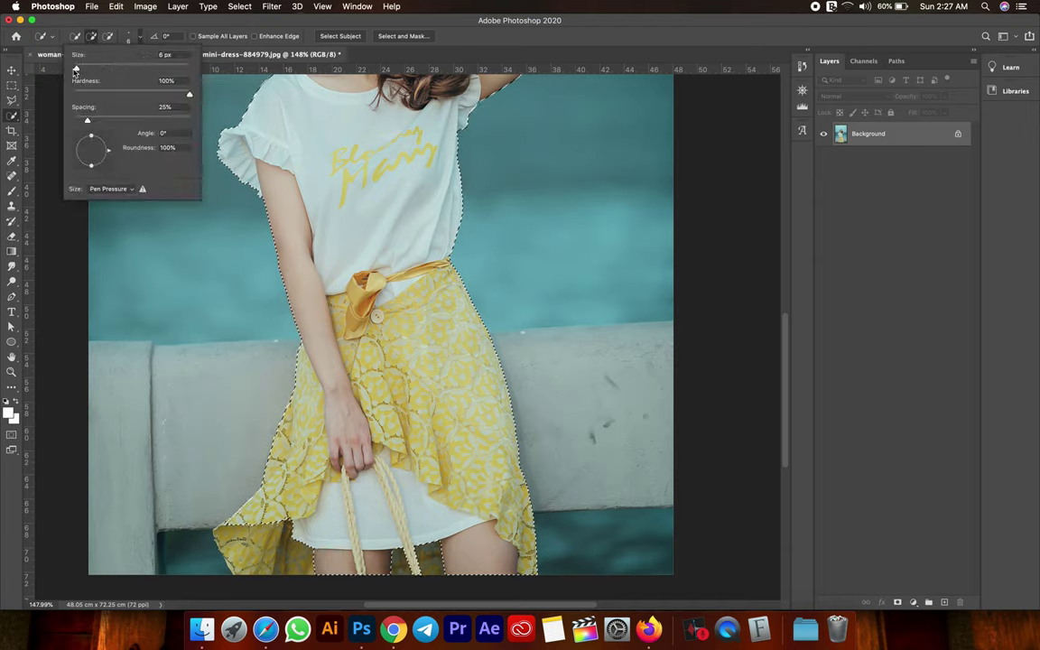
pyautogui.moveTo(76, 68); pyautogui.dragTo(89, 69)
pyautogui.click(204, 505)
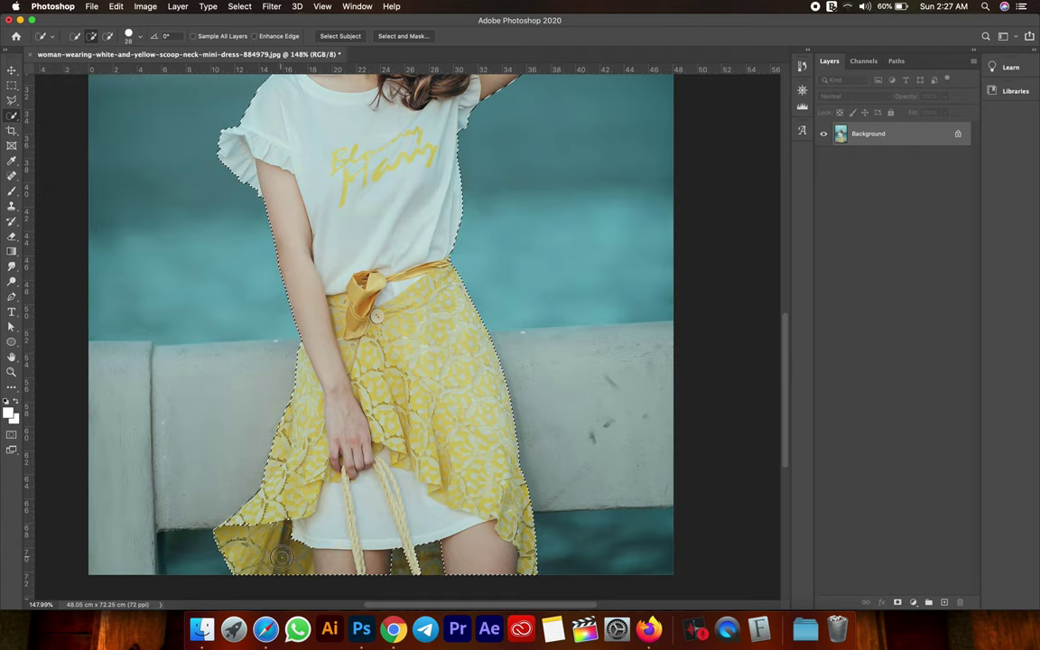
pyautogui.moveTo(235, 531); pyautogui.dragTo(215, 522)
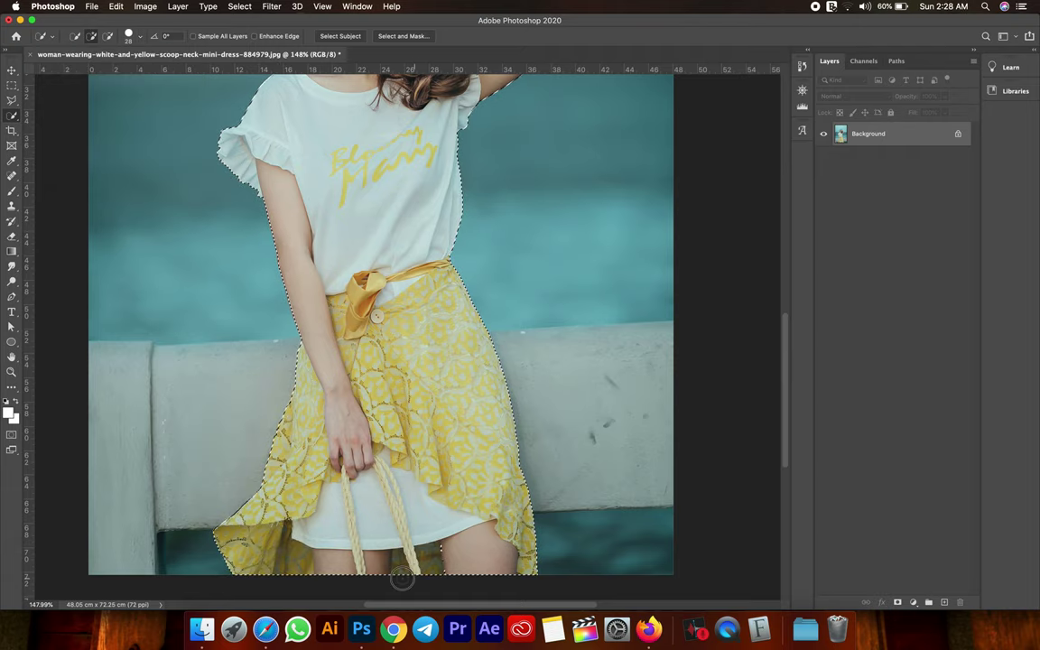
# Fit the image on screen and switch back to the Quick Selection tool
pyautogui.scroll(3, 389, 303)
pyautogui.scroll(3, 389, 303)
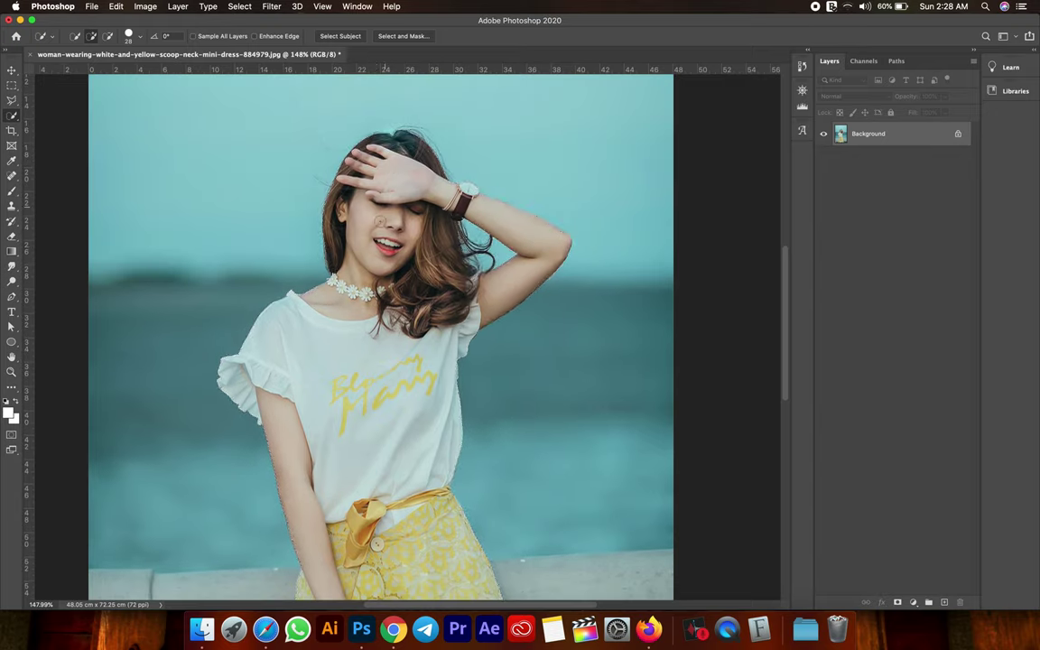
pyautogui.scroll(-6, 393, 164)
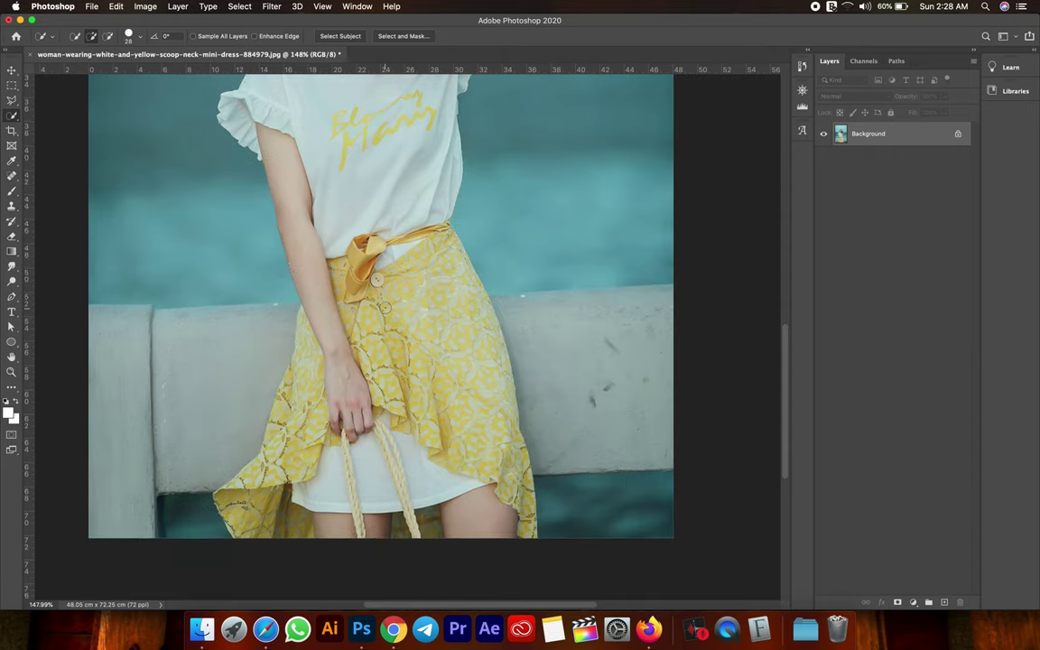
pyautogui.scroll(3, 385, 307)
pyautogui.click(12, 371)
pyautogui.rightClick(165, 350)
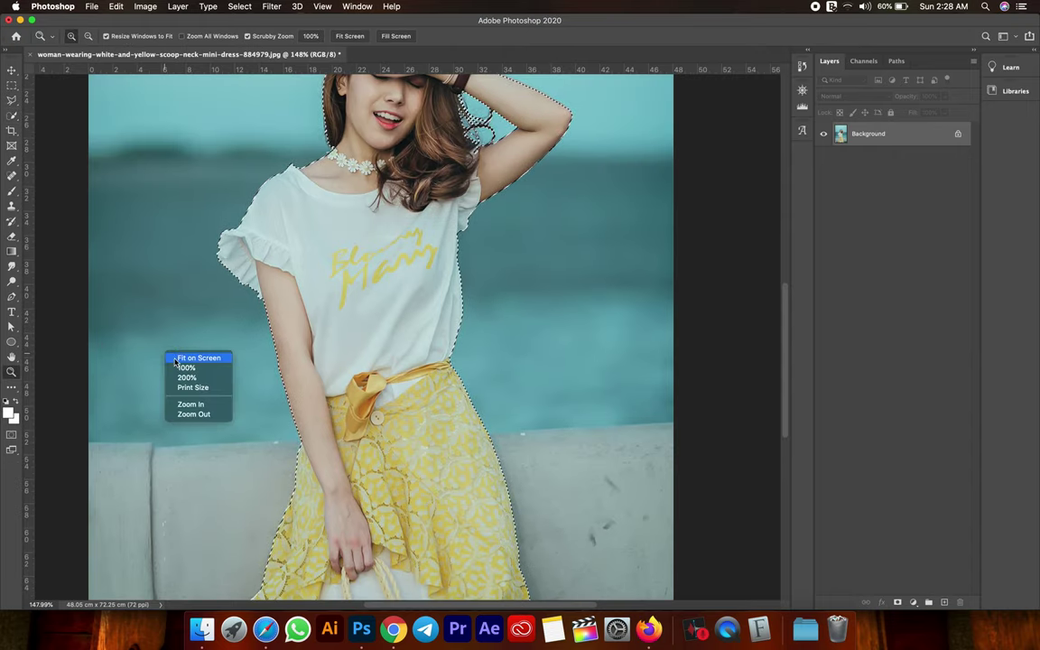
pyautogui.click(185, 356)
pyautogui.click(11, 71)
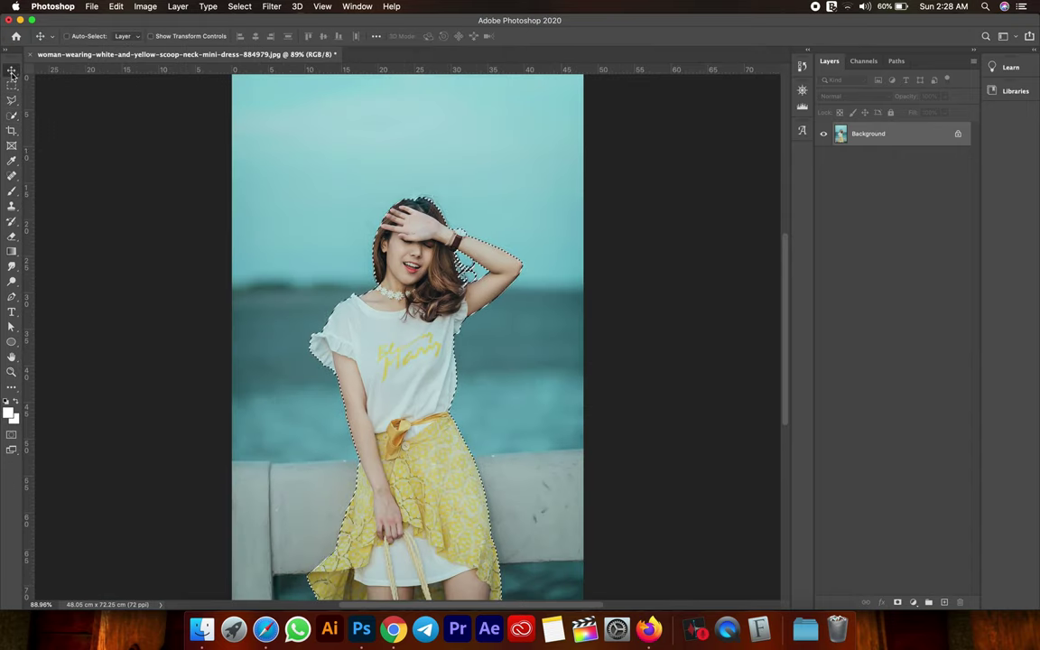
pyautogui.click(12, 100)
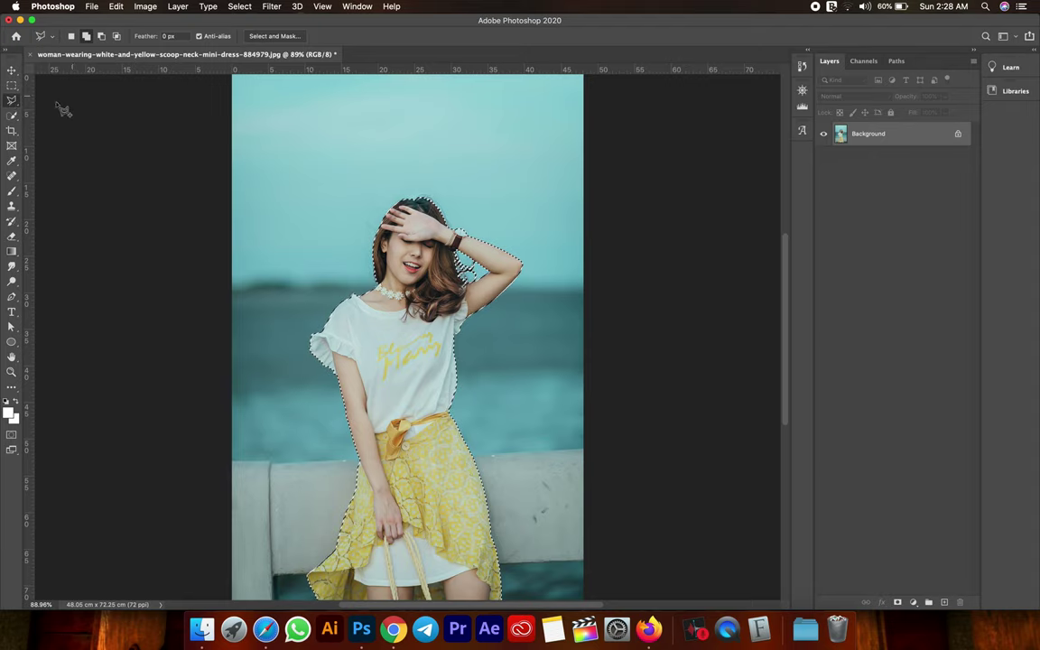
pyautogui.click(12, 115)
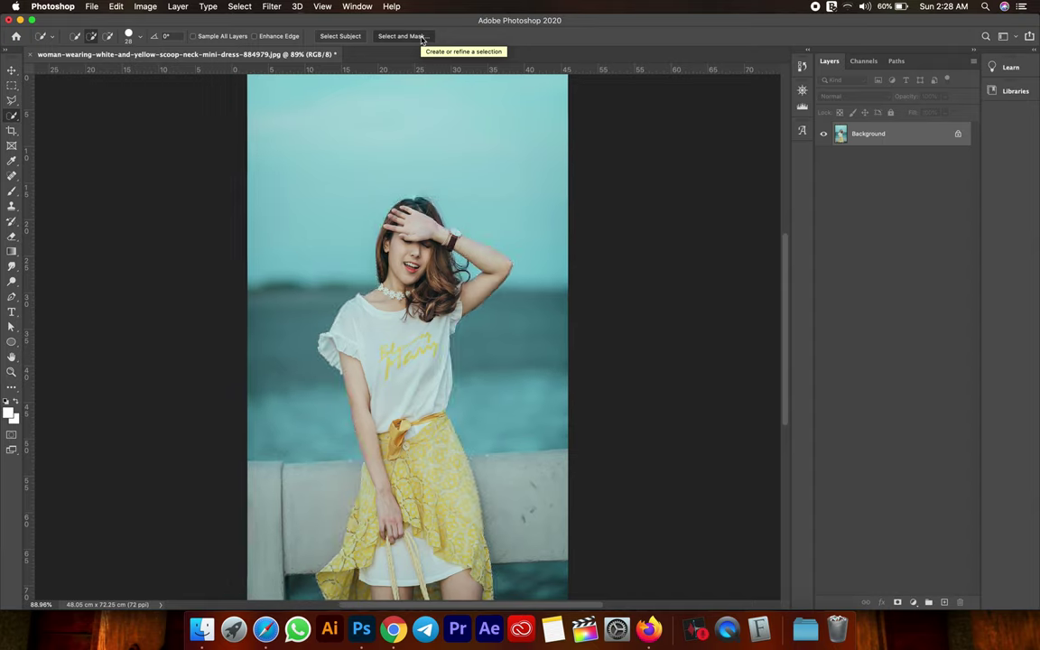
pyautogui.click(401, 36)
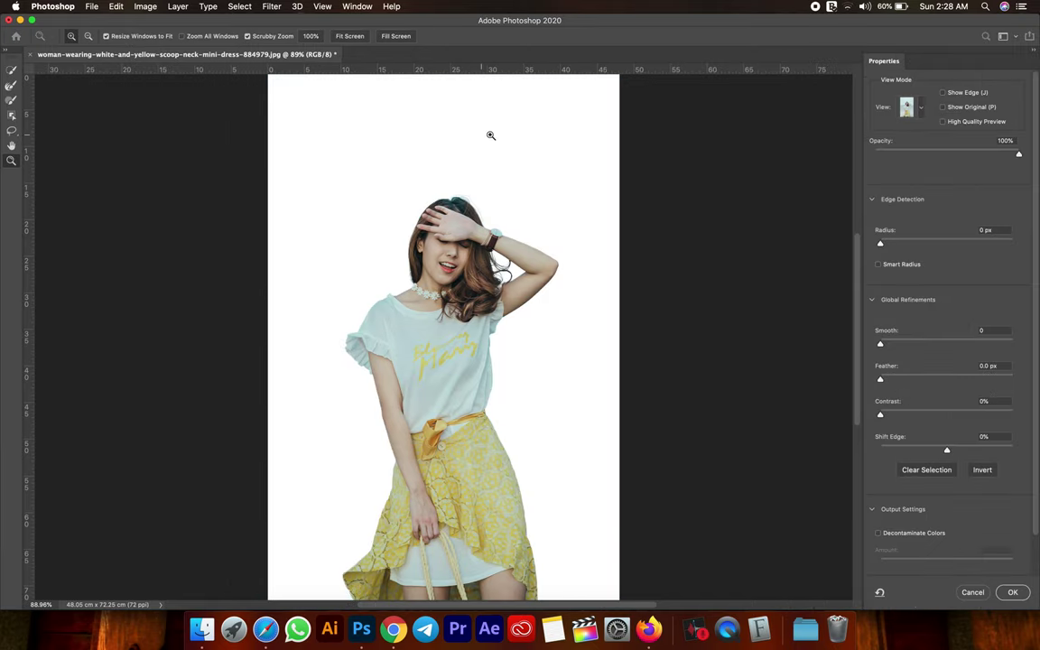
# Set the Select and Mask view to Overlay at about 58% and zoom into her head and arm
pyautogui.click(920, 107)
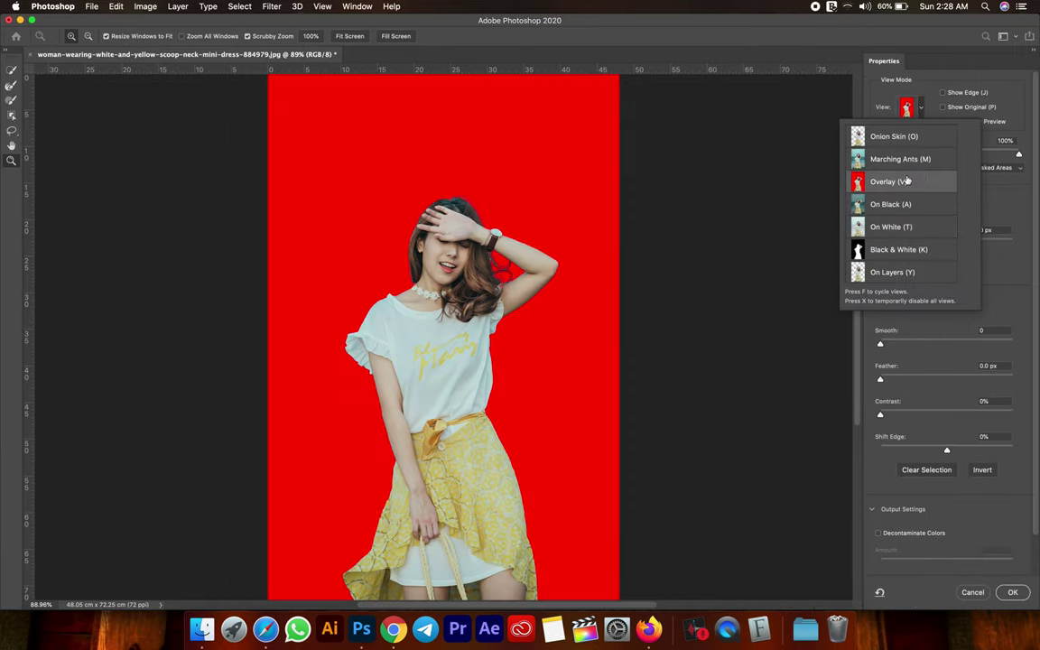
pyautogui.click(1006, 166)
pyautogui.moveTo(1018, 154); pyautogui.dragTo(956, 155)
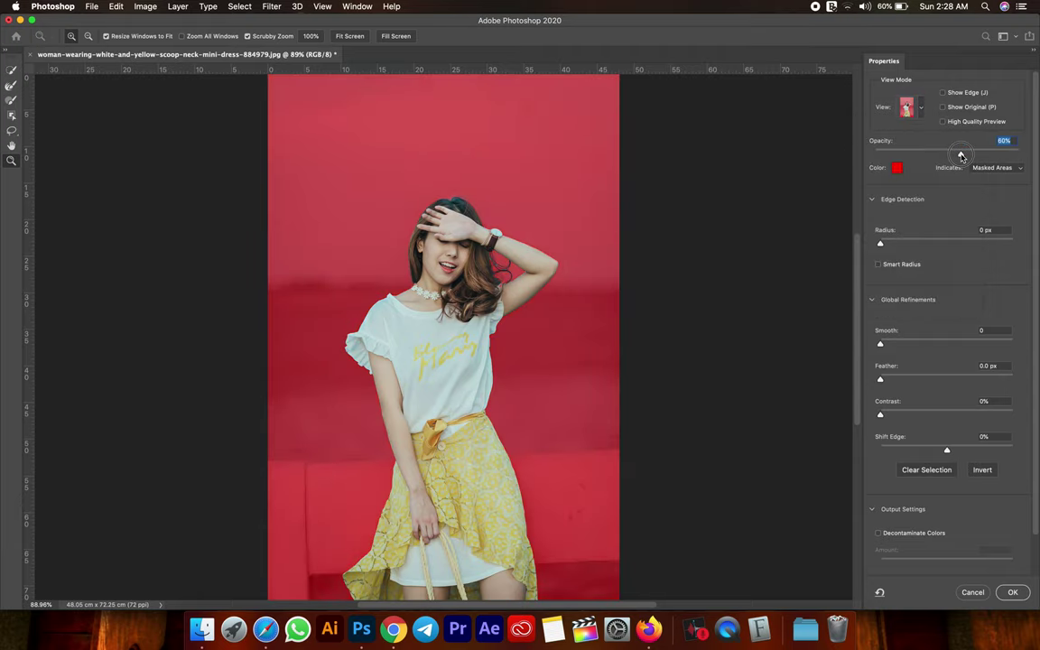
pyautogui.click(474, 216)
pyautogui.click(496, 269)
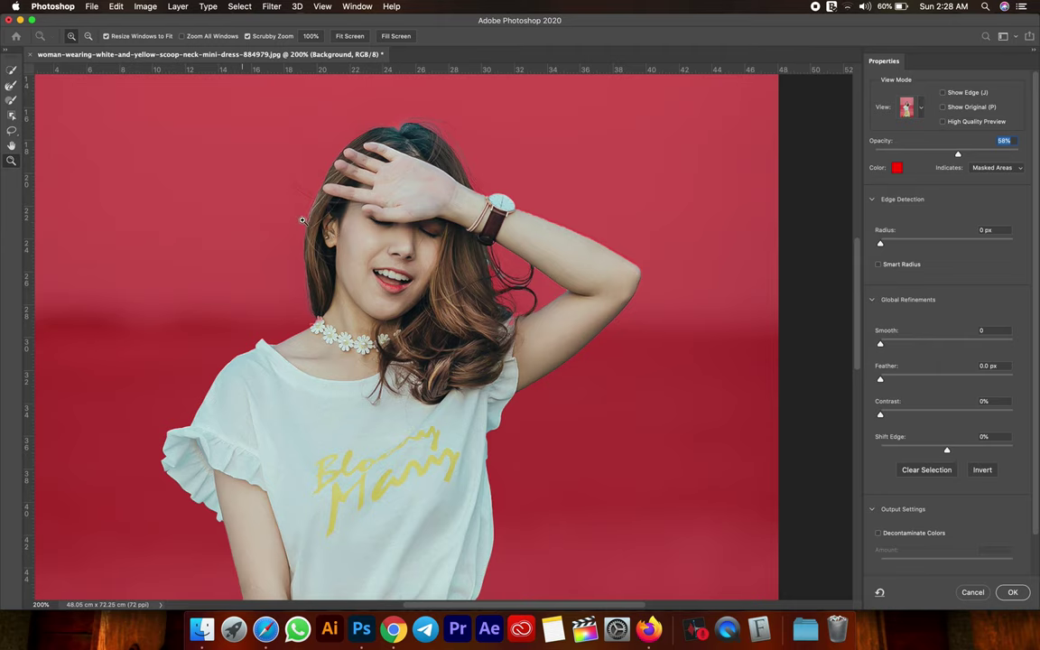
pyautogui.moveTo(474, 271); pyautogui.dragTo(513, 272)
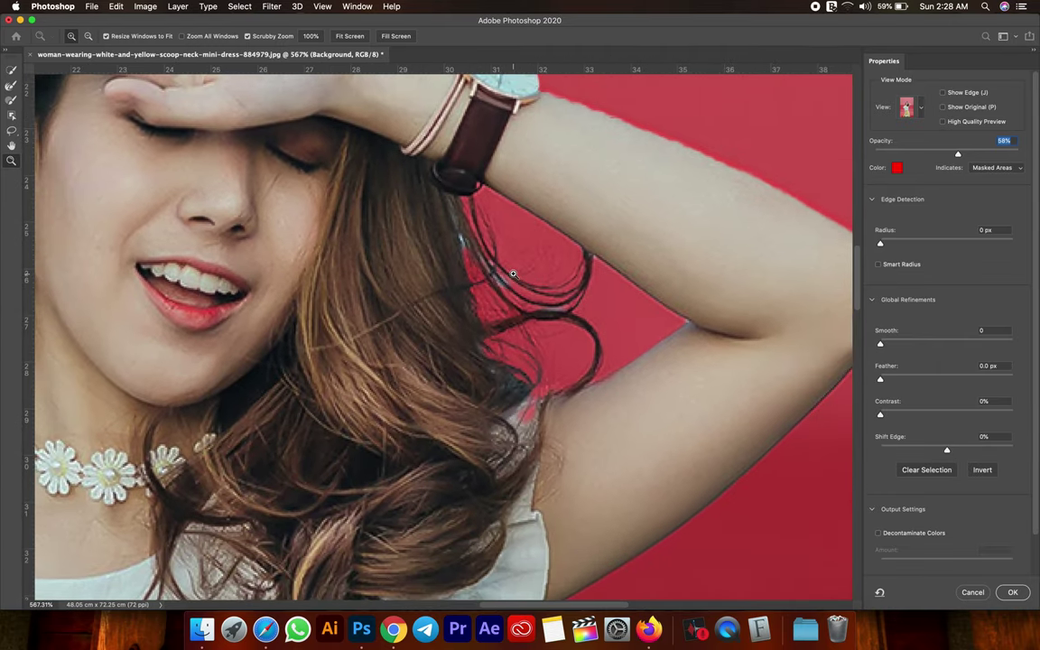
# Paint the hair edge beside her raised arm with a 21 px Refine Edge Brush
pyautogui.click(11, 85)
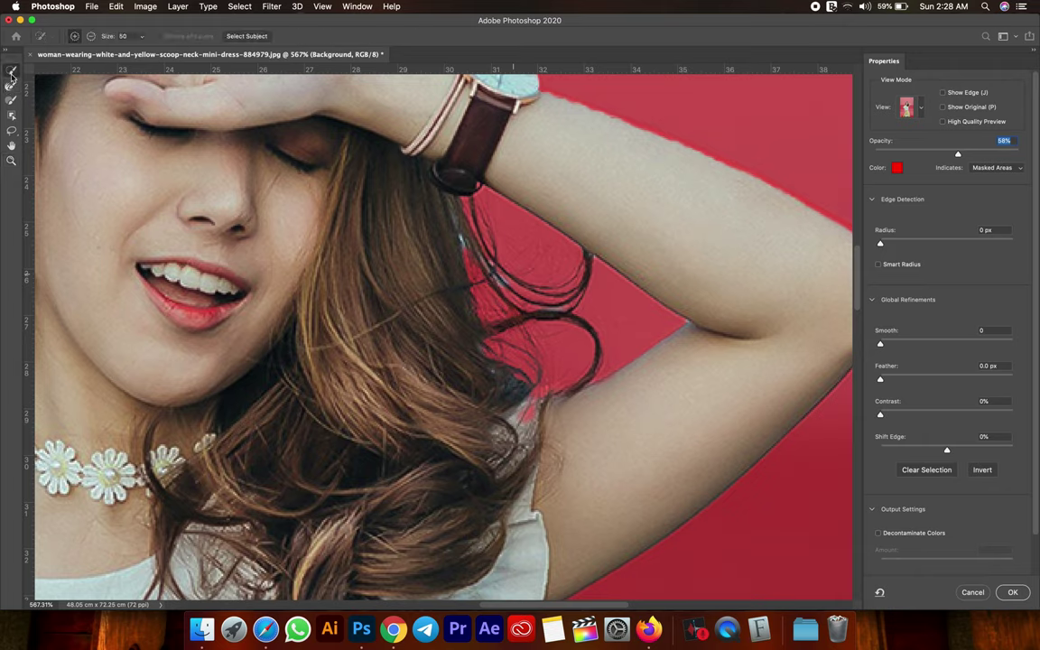
pyautogui.click(10, 86)
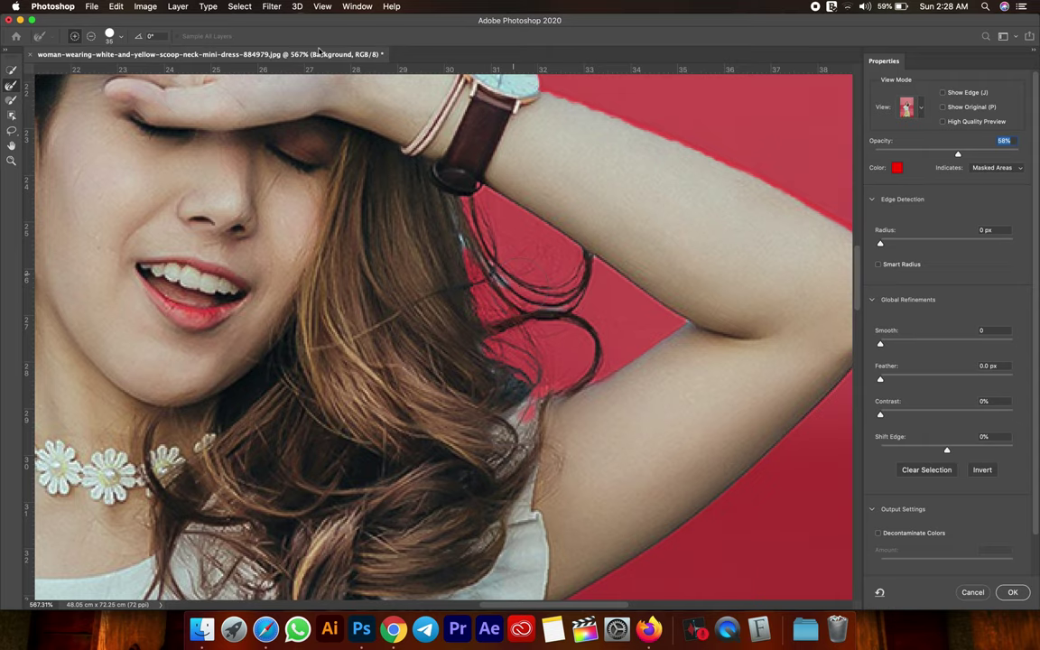
pyautogui.click(117, 37)
pyautogui.moveTo(93, 62); pyautogui.dragTo(66, 68)
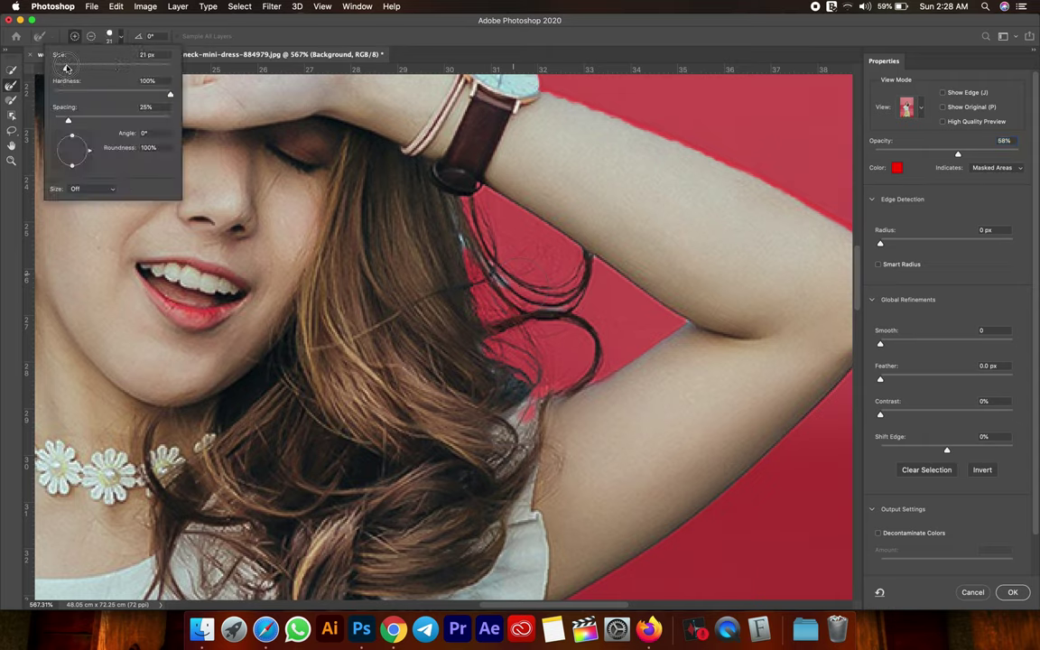
pyautogui.click(416, 32)
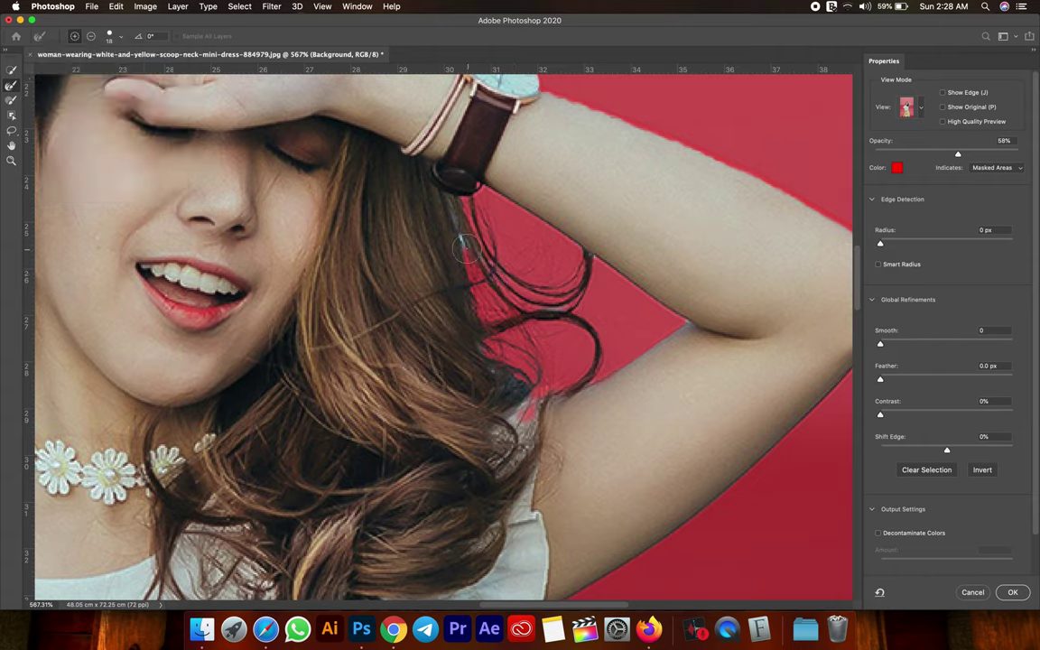
pyautogui.moveTo(502, 283)
pyautogui.mouseDown()
pyautogui.moveTo(456, 220)
pyautogui.moveTo(440, 236)
pyautogui.mouseUp()
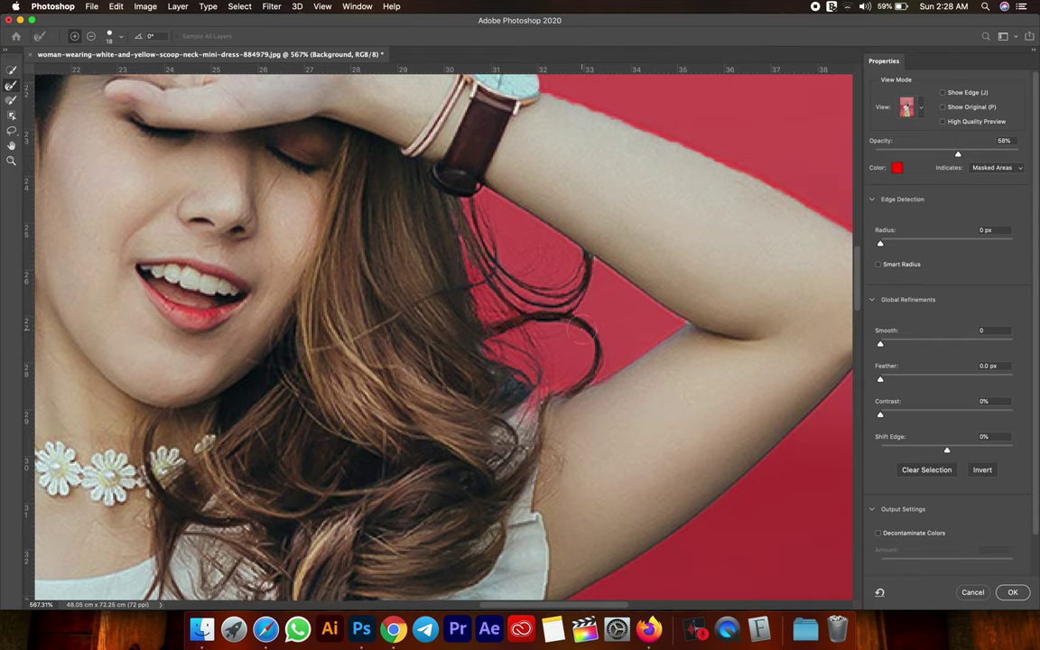
# Reposition the view over the hair, then fit the whole image on screen
pyautogui.moveTo(582, 334); pyautogui.dragTo(420, 277)
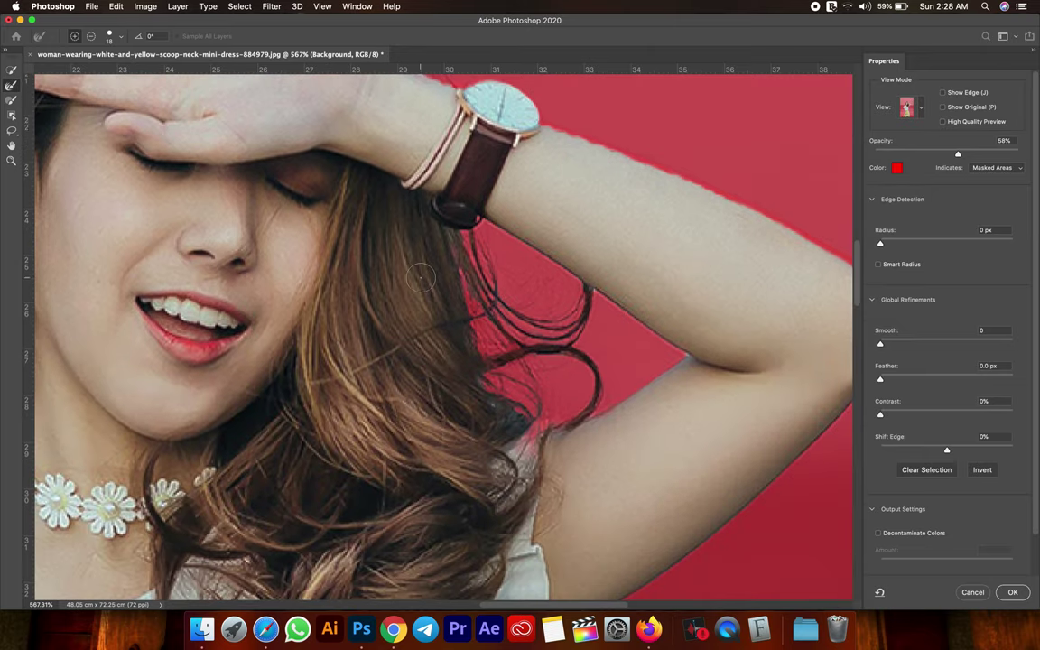
pyautogui.click(421, 277)
pyautogui.scroll(3, 713, 252)
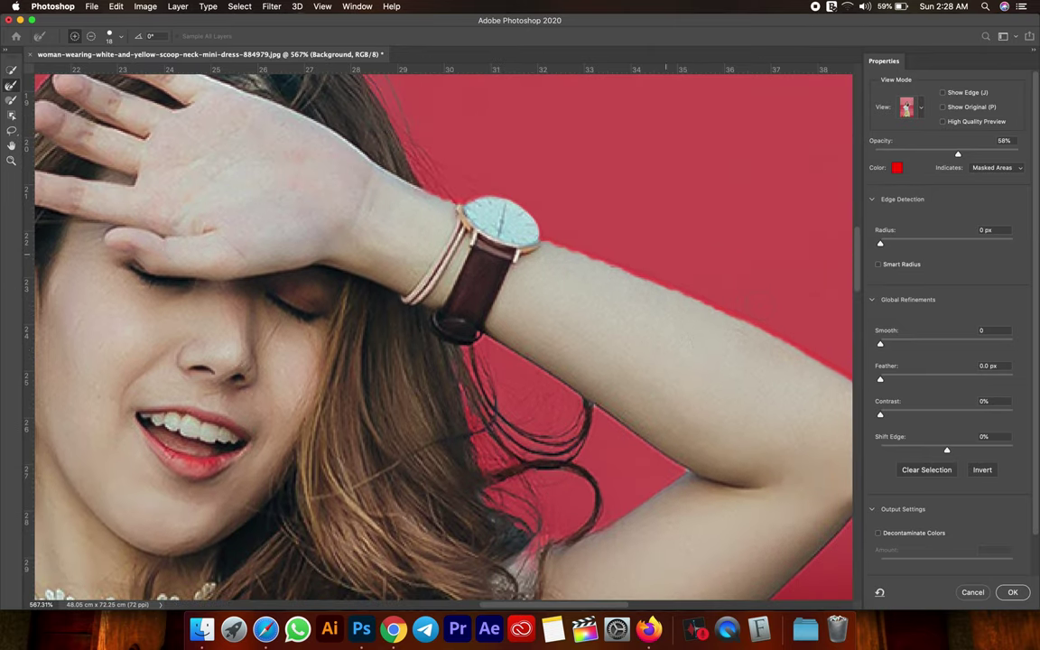
pyautogui.press('z')
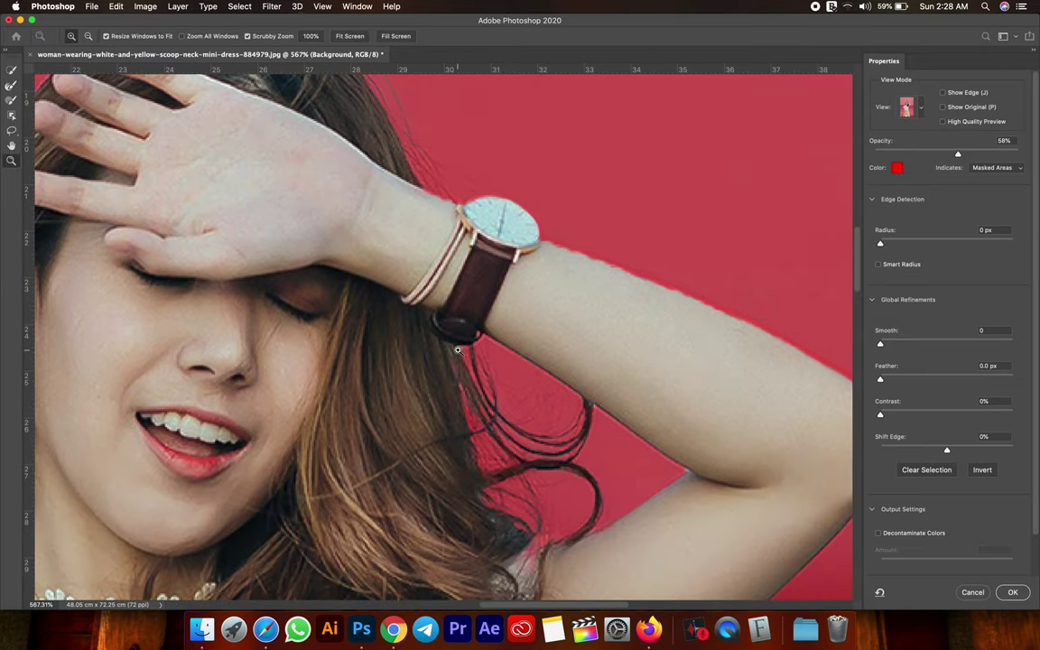
pyautogui.rightClick(463, 355)
pyautogui.click(487, 355)
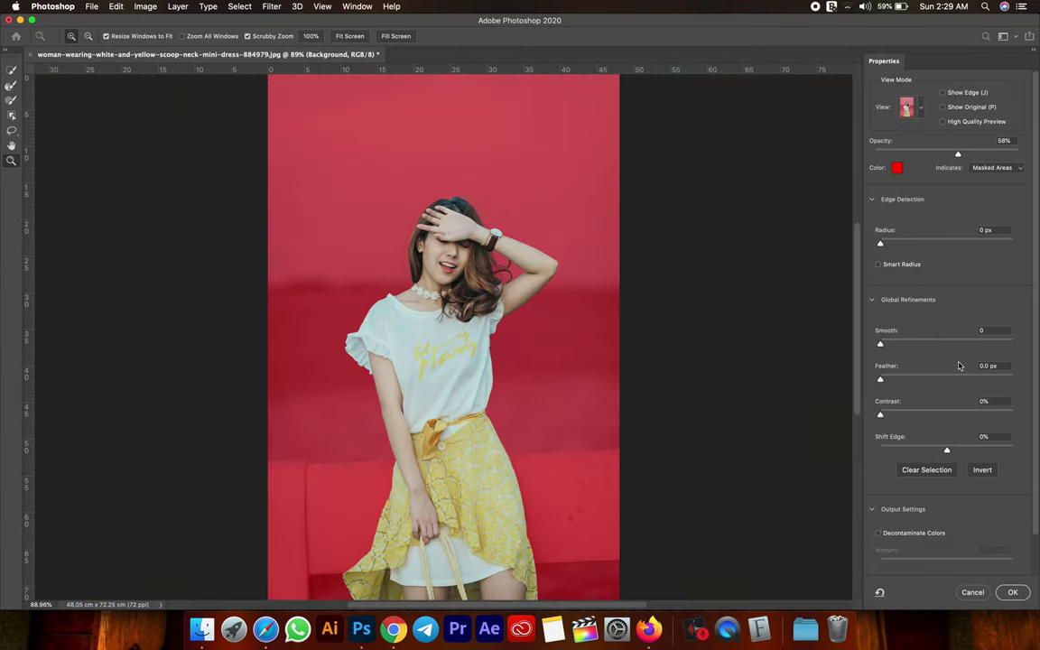
# Enable Decontaminate Colors, set Smooth 2 and Feather 1.0 px, and output a layer mask
pyautogui.click(879, 535)
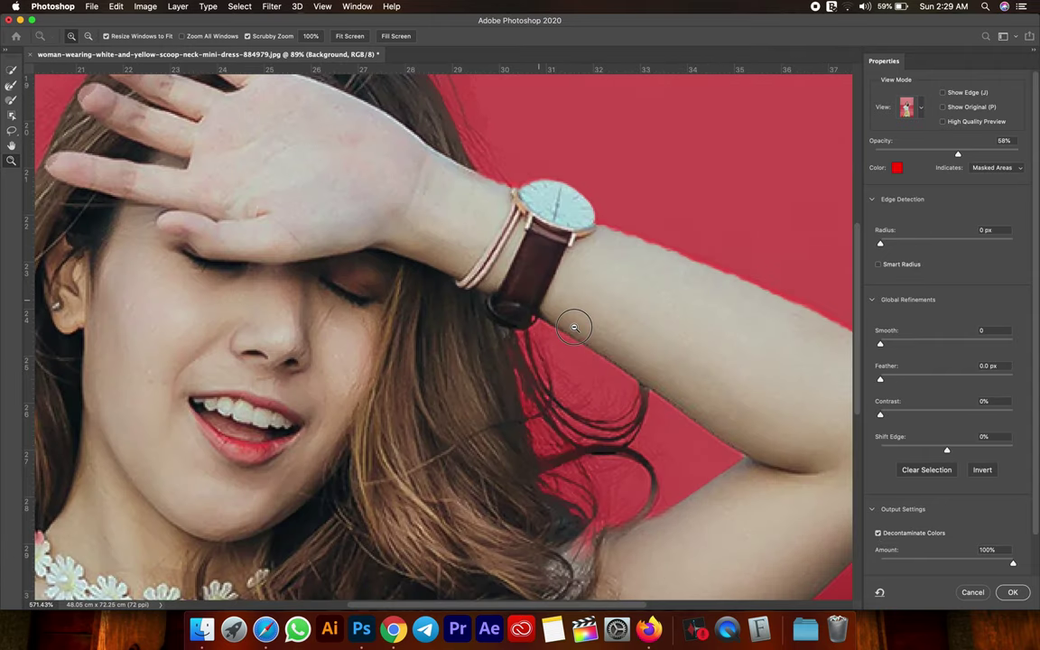
pyautogui.moveTo(504, 238); pyautogui.dragTo(648, 264)
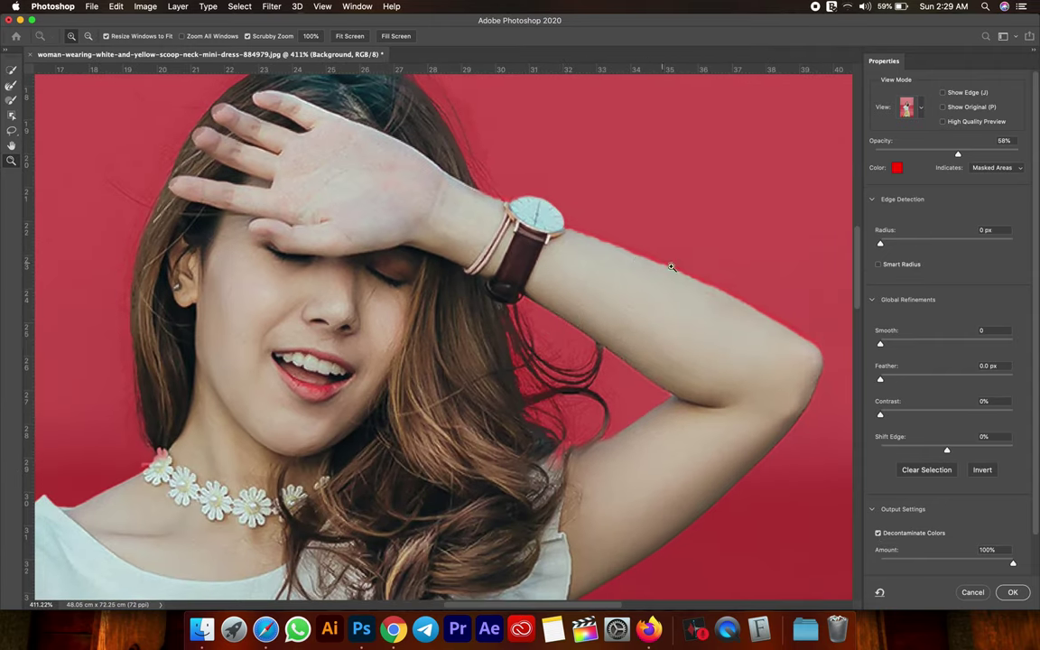
pyautogui.moveTo(880, 346); pyautogui.dragTo(889, 380)
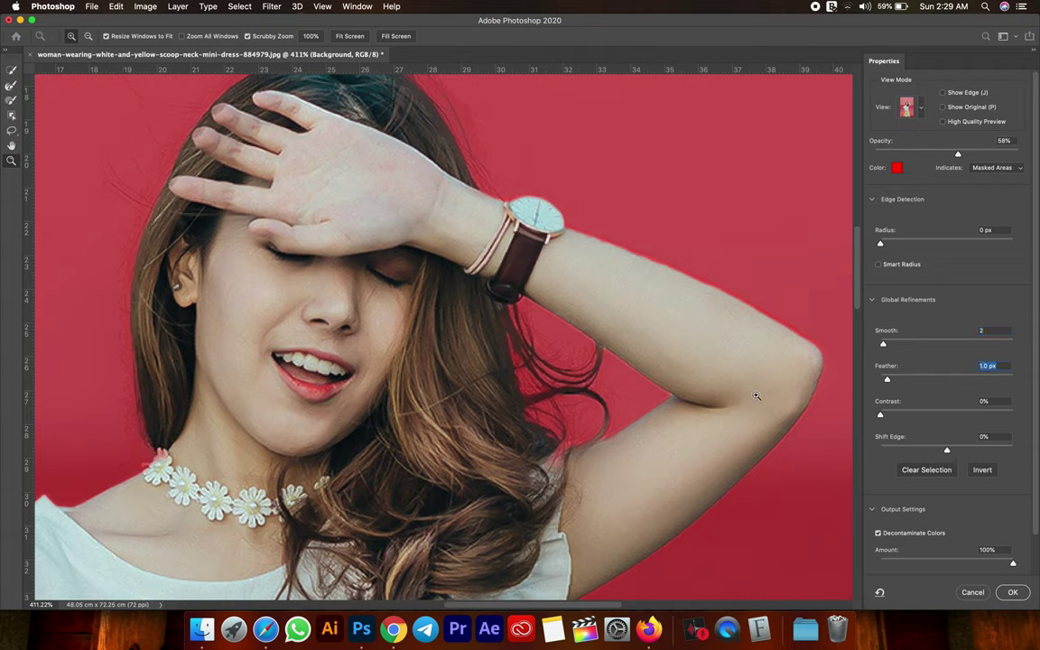
pyautogui.scroll(1, 214, 257)
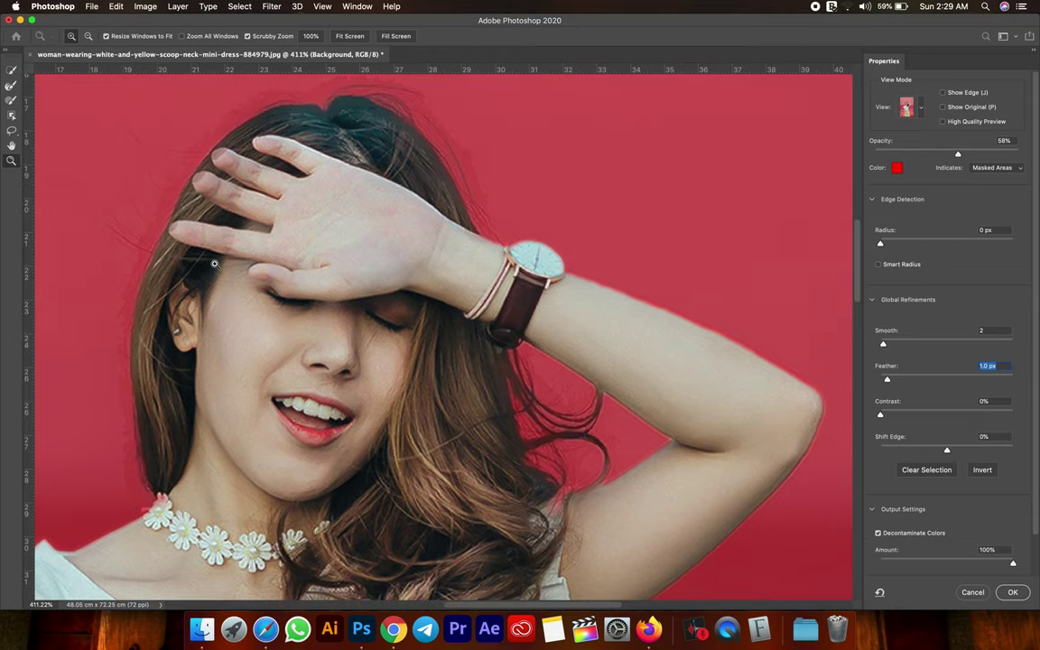
pyautogui.scroll(1, 213, 262)
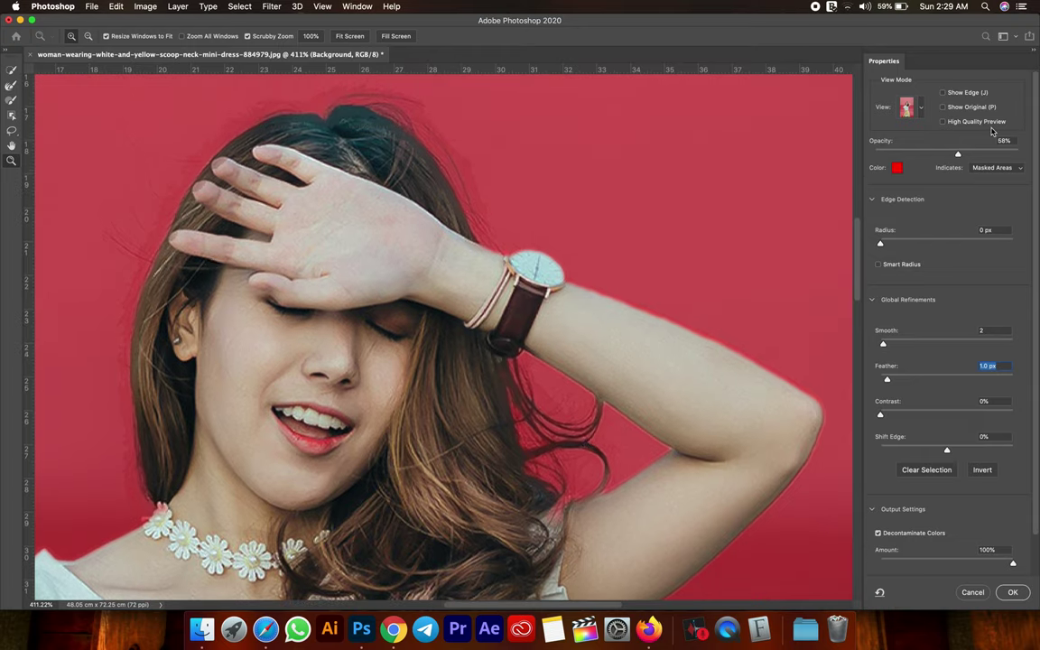
pyautogui.moveTo(959, 155); pyautogui.dragTo(874, 155)
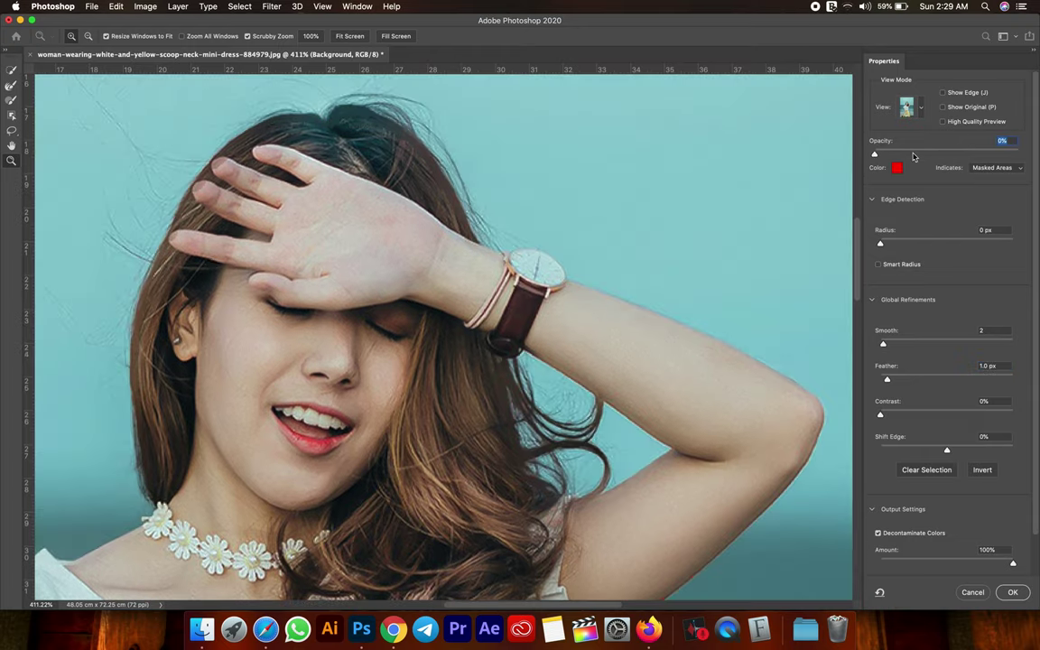
pyautogui.click(960, 154)
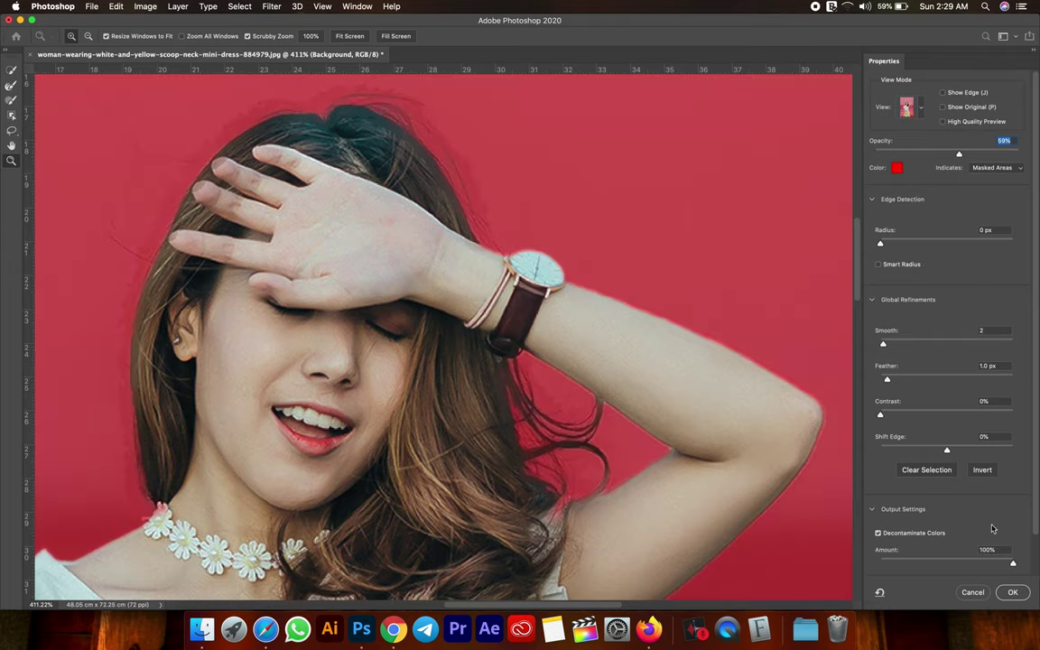
pyautogui.rightClick(442, 314)
pyautogui.click(448, 321)
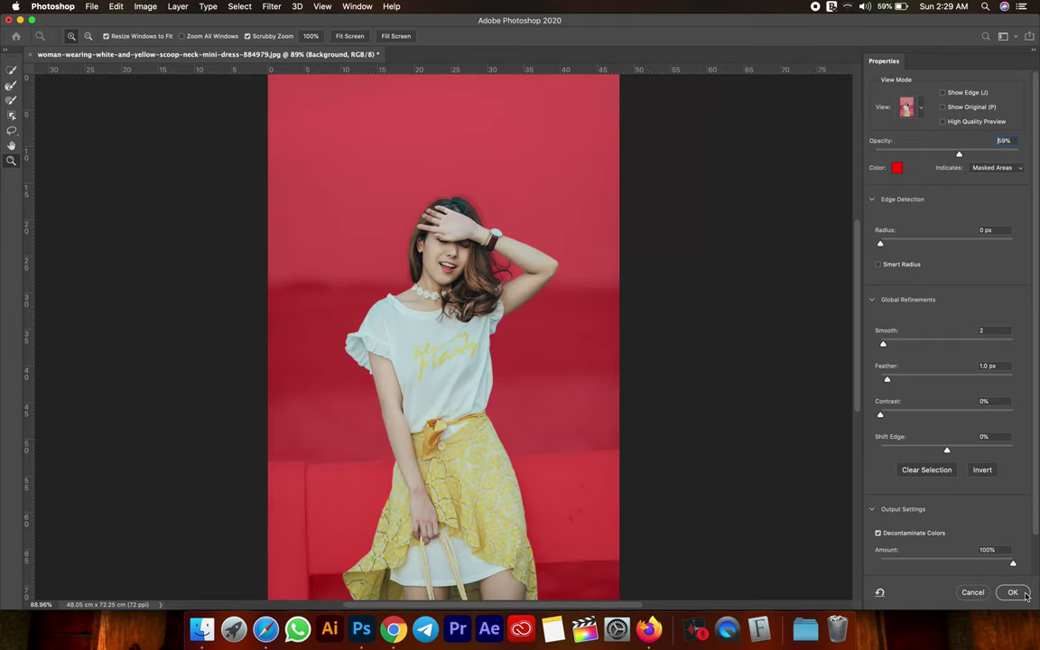
pyautogui.click(1012, 592)
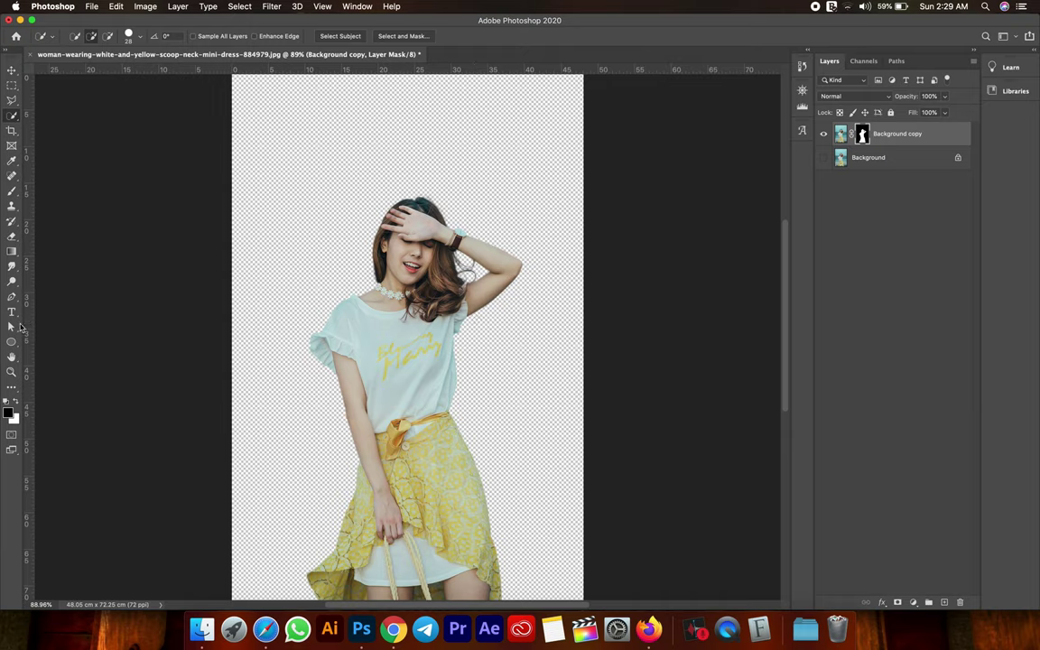
# Select the original Background layer and add a Gradient fill layer above it
pyautogui.click(11, 371)
pyautogui.rightClick(397, 248)
pyautogui.click(158, 105)
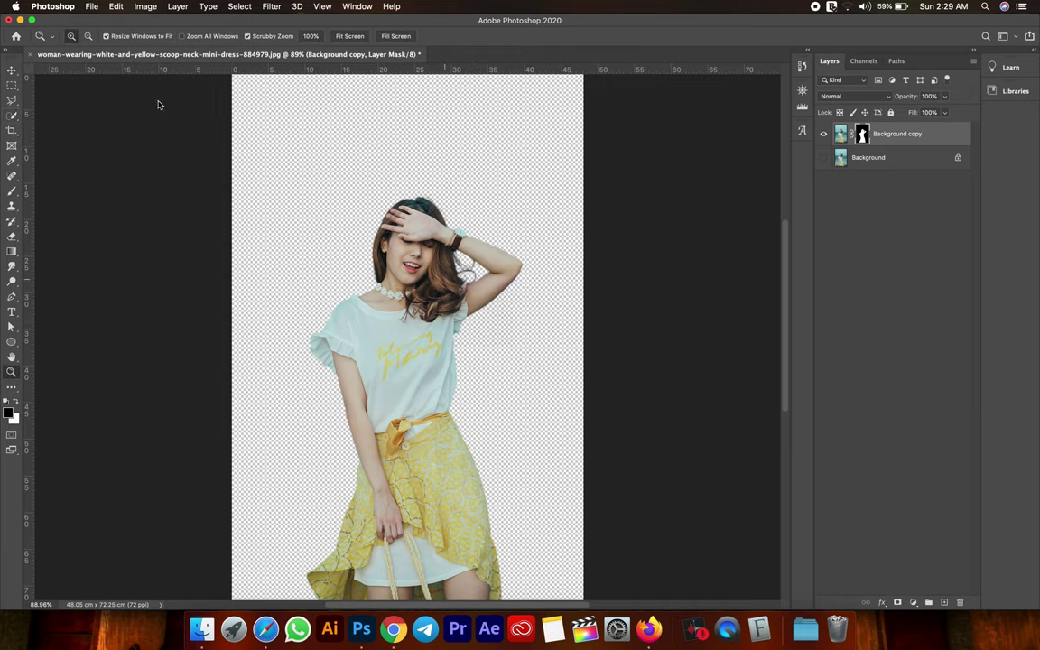
pyautogui.click(11, 70)
pyautogui.click(910, 166)
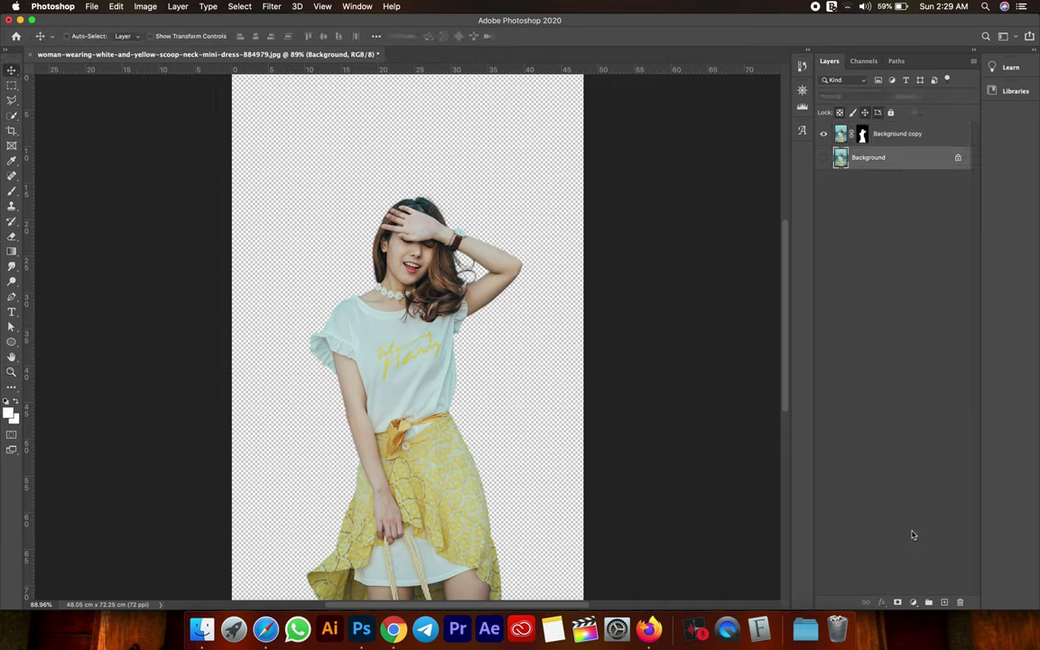
pyautogui.click(914, 602)
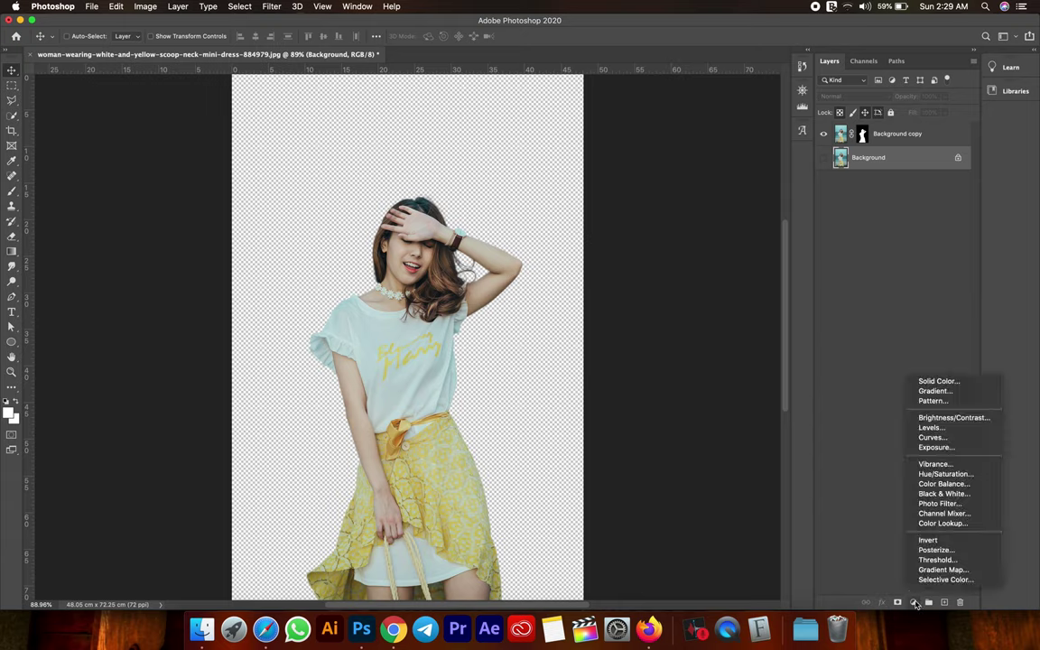
pyautogui.click(942, 392)
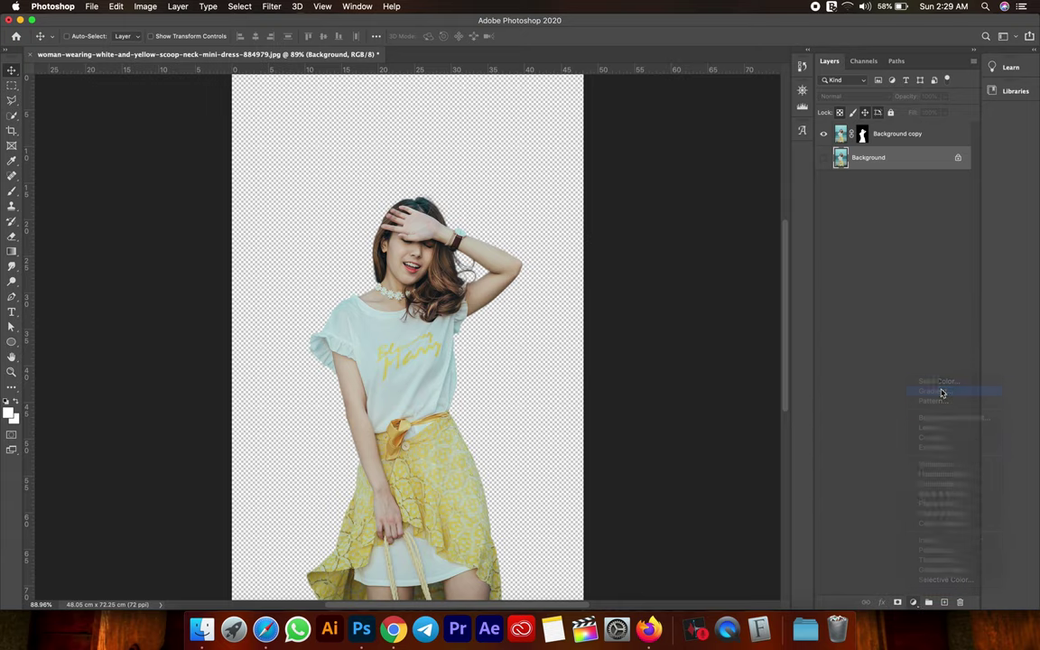
# After trying Blues presets, apply the magenta-to-cyan preset from the Purples gradient folder
pyautogui.click(687, 272)
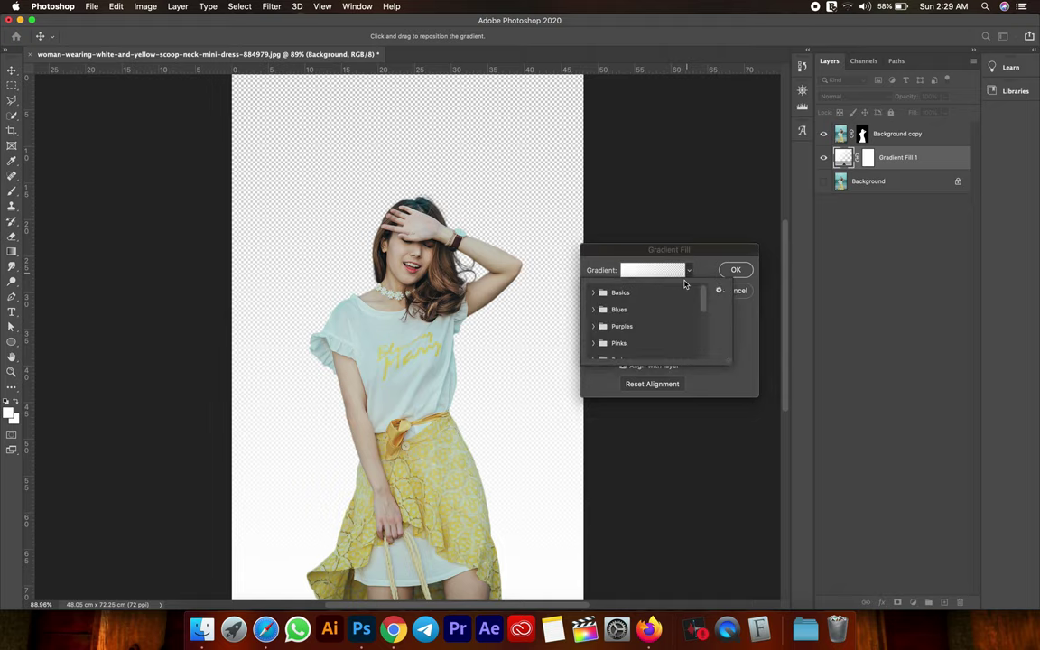
pyautogui.click(602, 309)
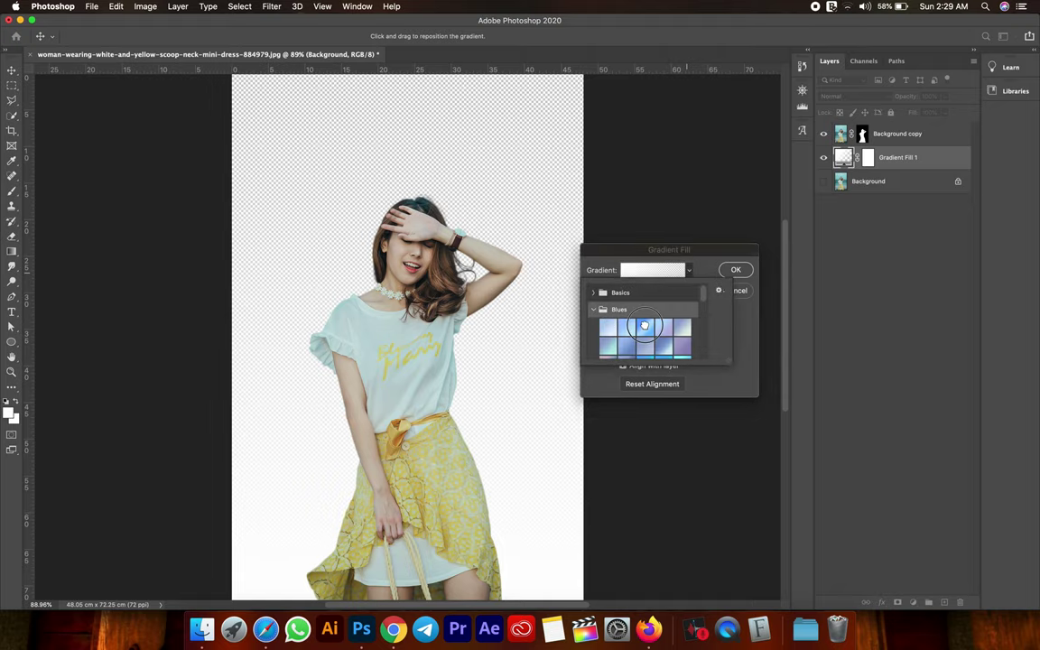
pyautogui.click(655, 335)
pyautogui.scroll(-1, 661, 334)
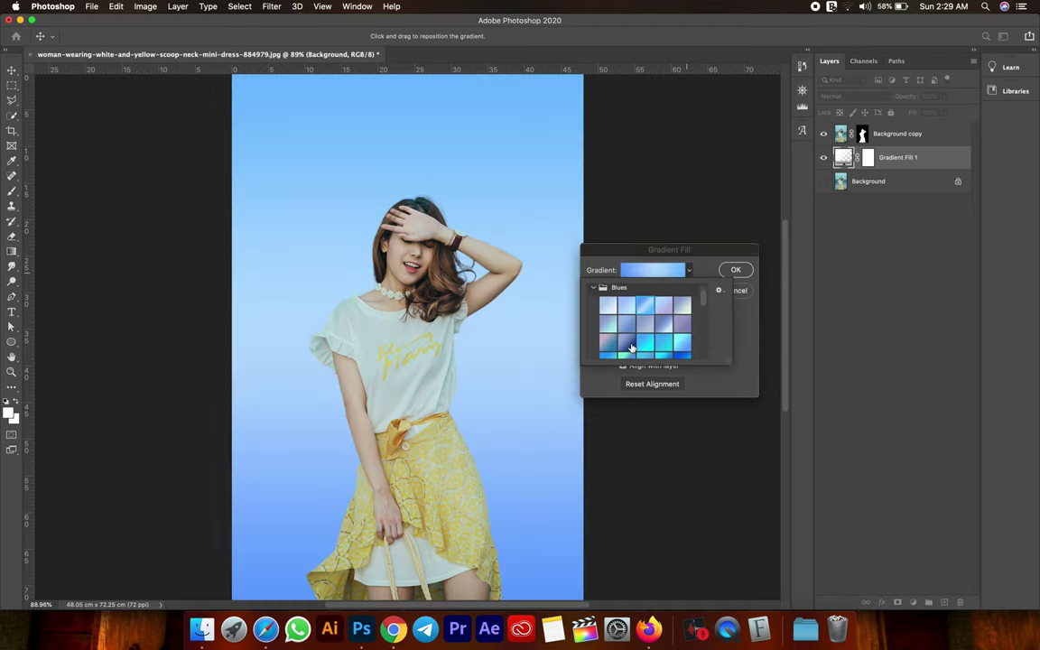
pyautogui.click(642, 342)
pyautogui.scroll(-5, 655, 332)
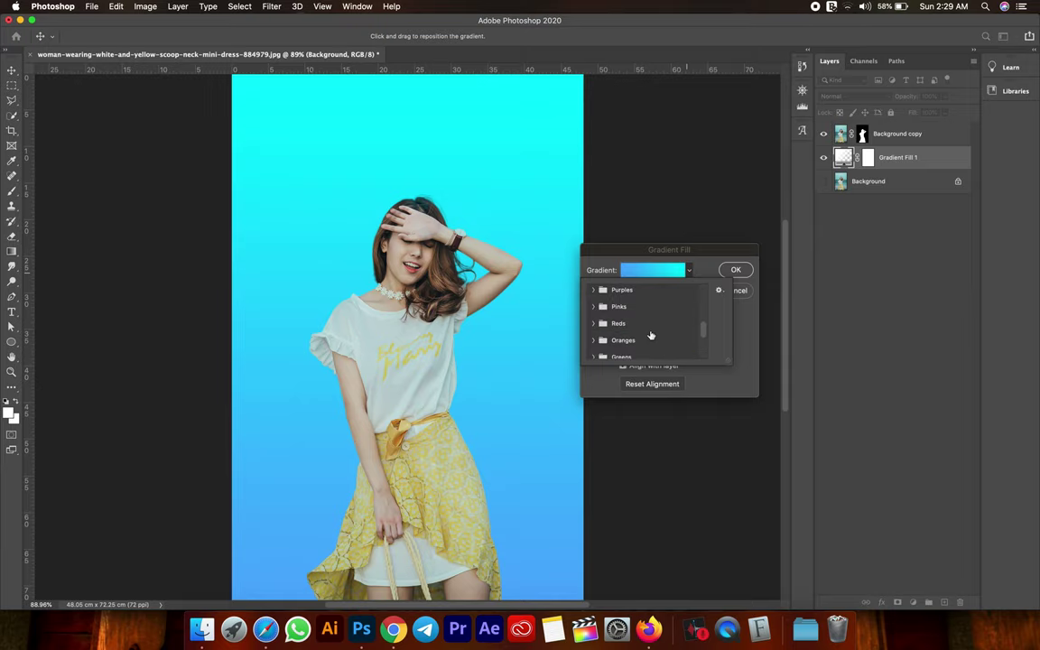
pyautogui.click(593, 294)
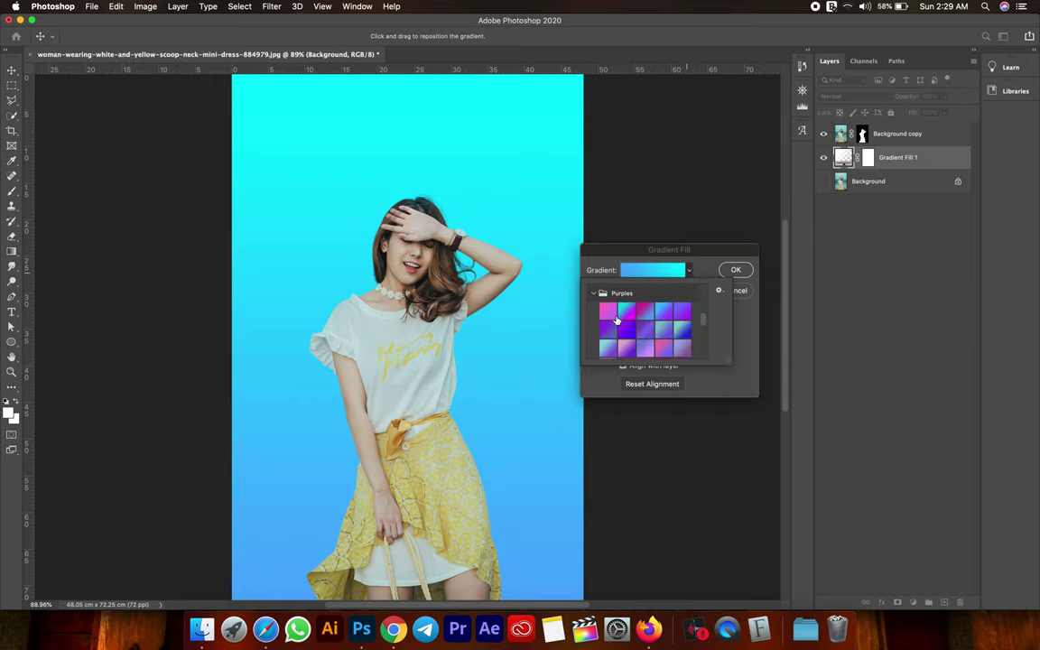
pyautogui.click(627, 316)
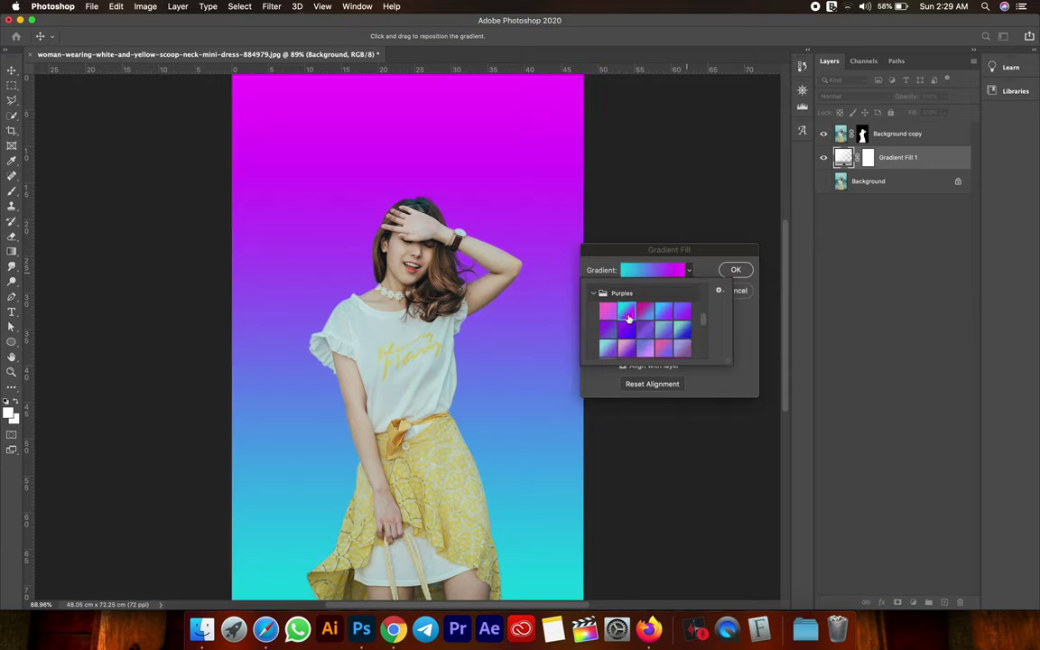
pyautogui.click(738, 270)
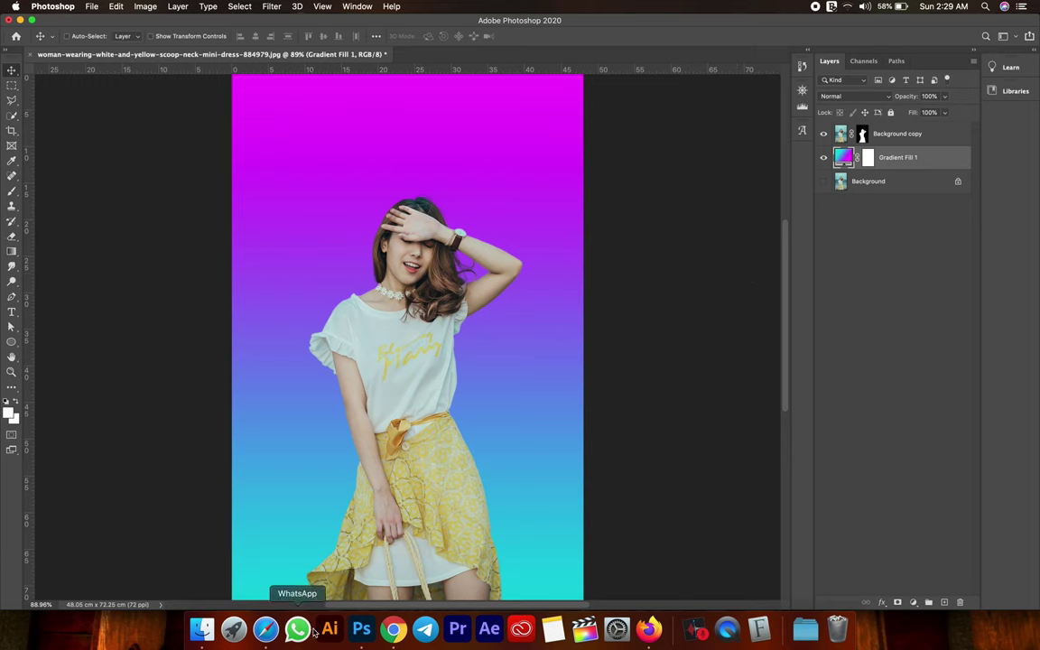
# Open the pastel bokeh photo on Pexels, copy the image, and return to Photoshop
pyautogui.click(266, 629)
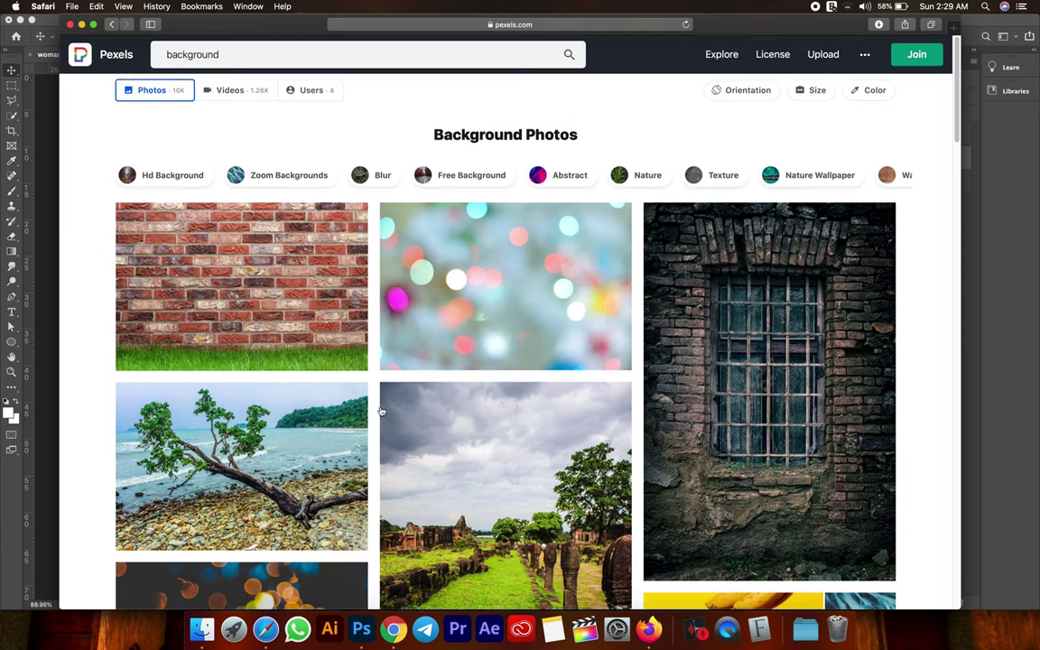
pyautogui.scroll(-2, 380, 411)
pyautogui.click(458, 178)
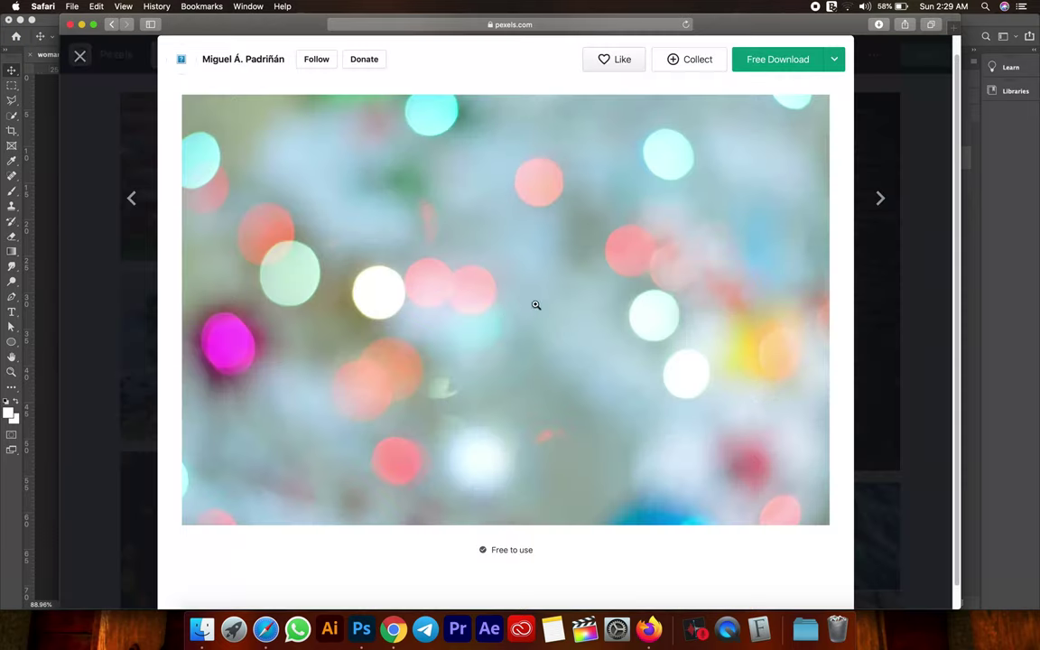
pyautogui.rightClick(544, 204)
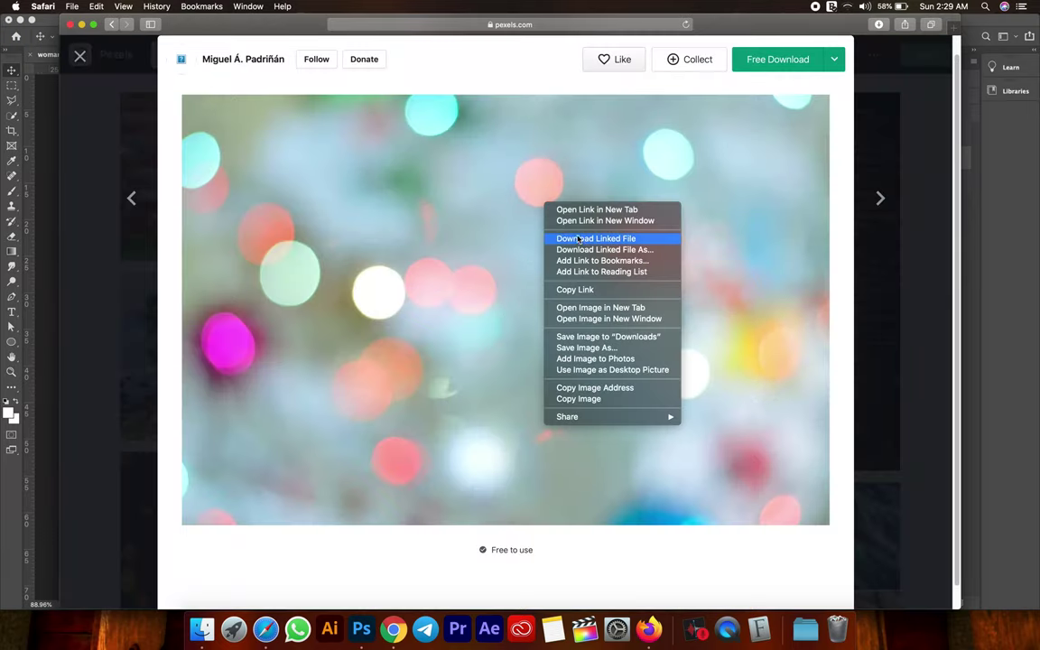
pyautogui.click(585, 399)
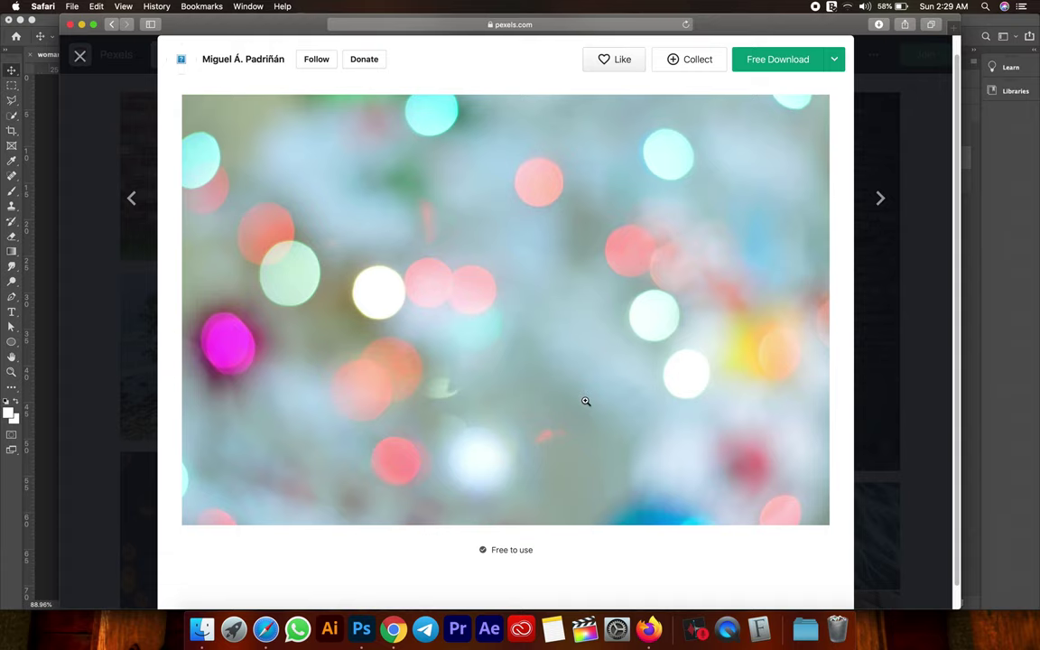
pyautogui.click(361, 629)
# Paste the bokeh photo as a new layer and scale it up to cover the canvas
pyautogui.click(115, 7)
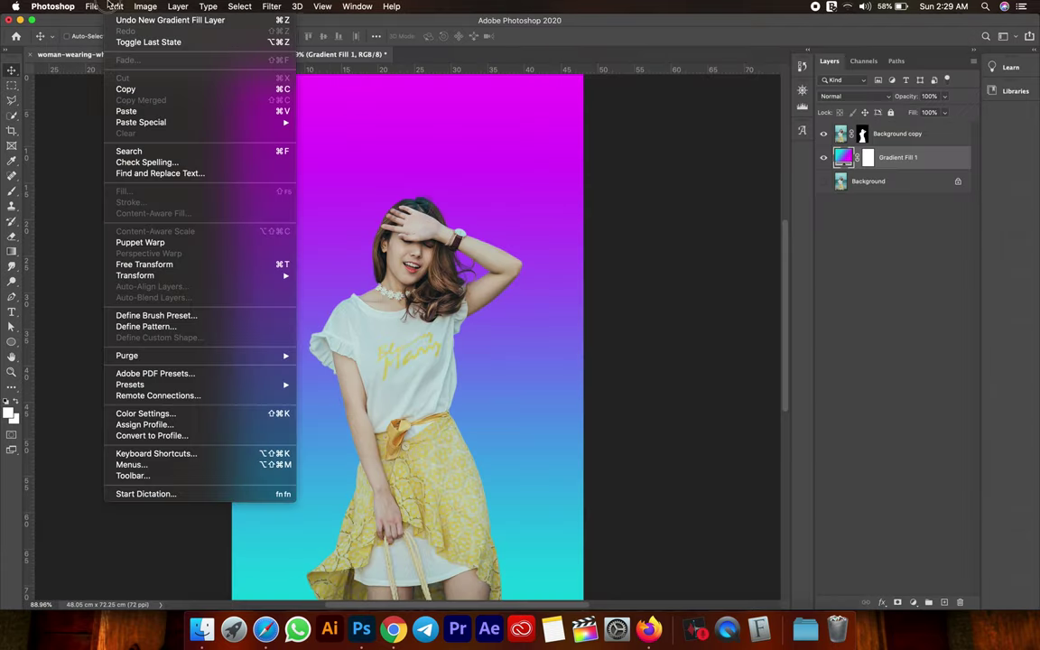
pyautogui.click(124, 110)
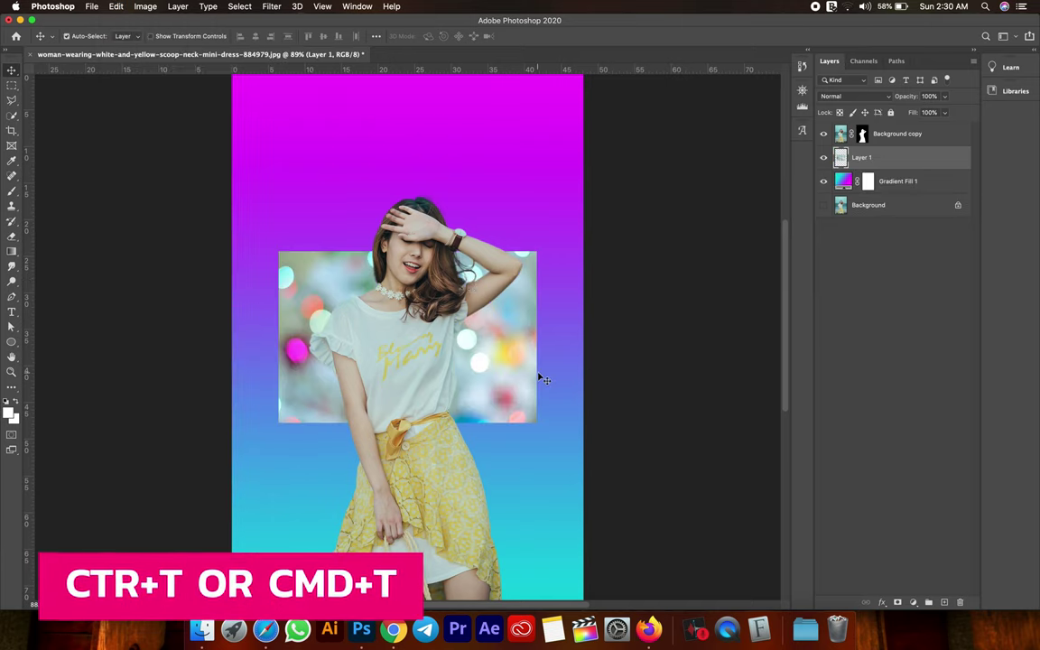
pyautogui.press('super+t')
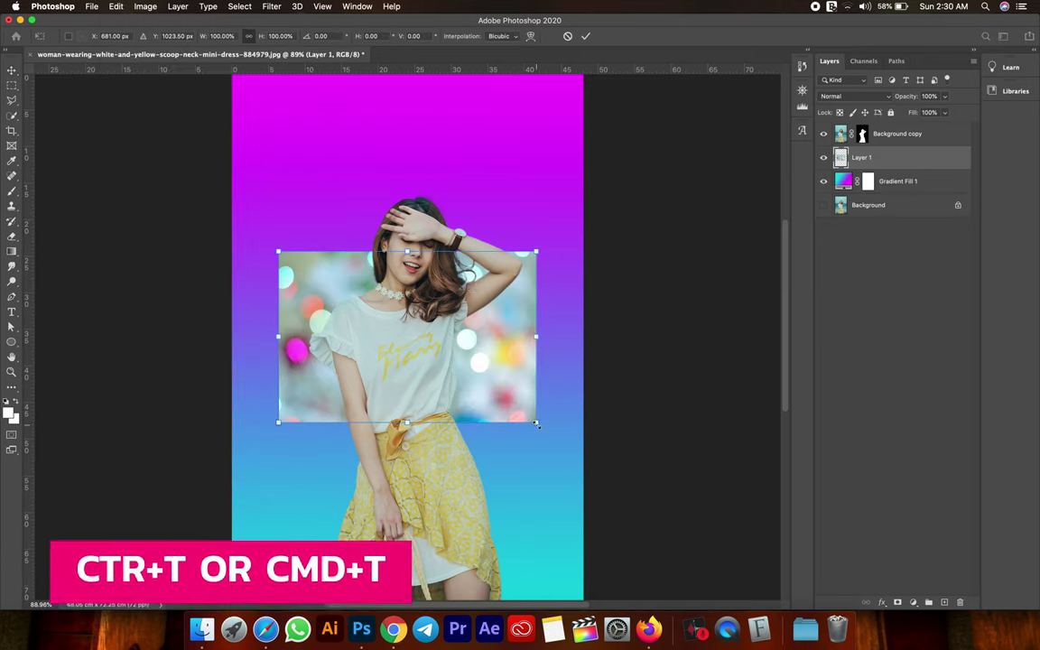
pyautogui.moveTo(536, 422)
pyautogui.mouseDown()
pyautogui.moveTo(661, 497)
pyautogui.moveTo(758, 589)
pyautogui.mouseUp()
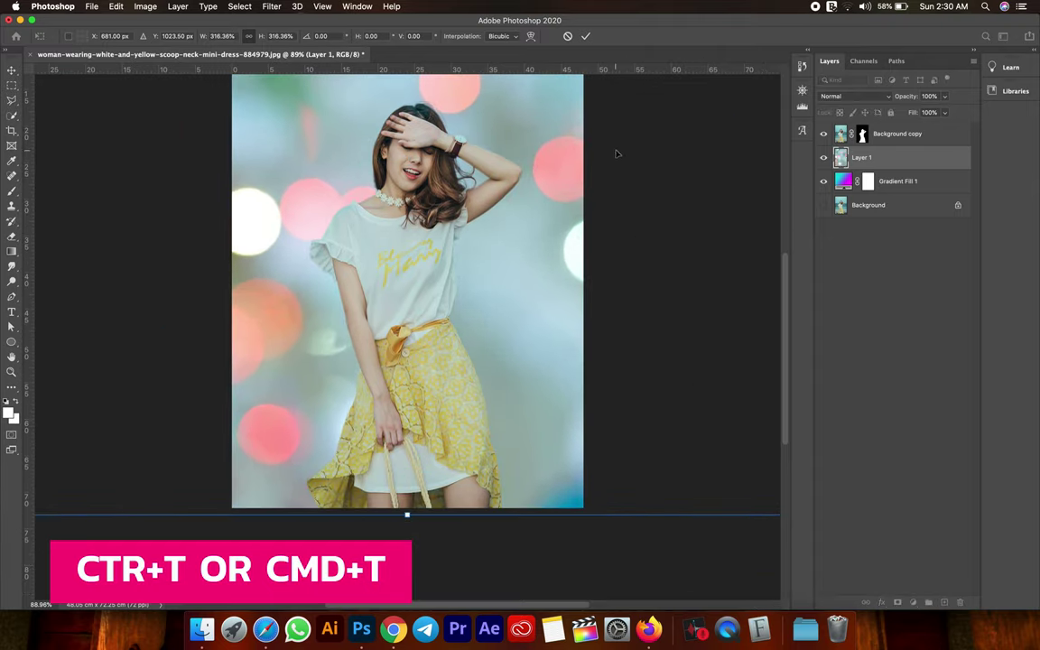
pyautogui.click(585, 36)
# Zoom out to view the whole canvas and select the Background copy cut-out layer
pyautogui.press('z')
pyautogui.rightClick(461, 257)
pyautogui.click(474, 261)
pyautogui.keyDown('alt'); pyautogui.click(402, 260); pyautogui.keyUp('alt')
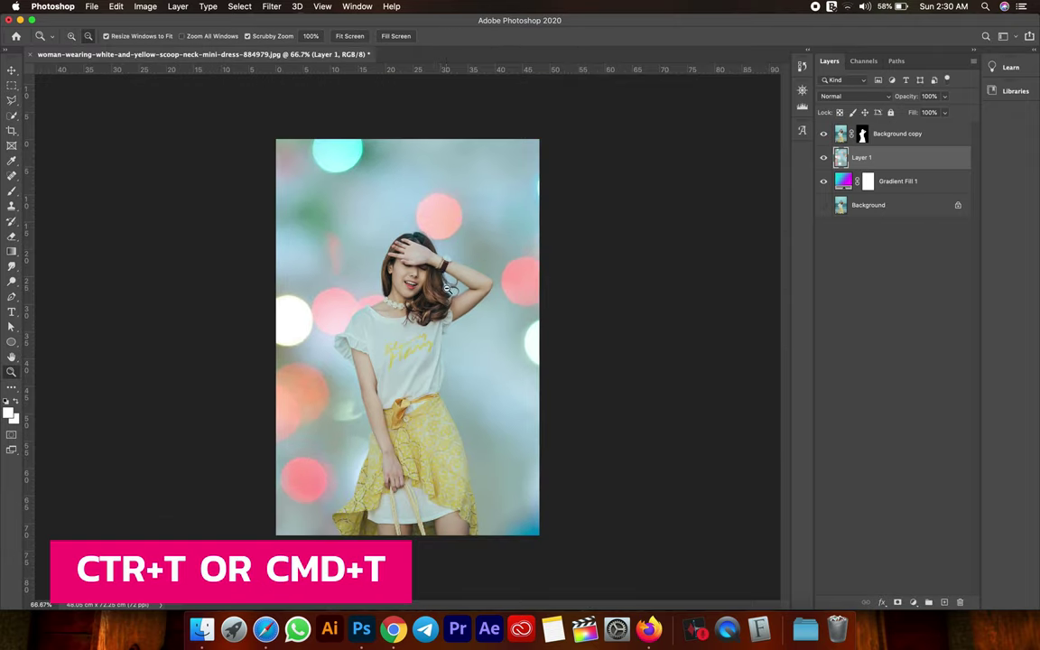
pyautogui.click(9, 68)
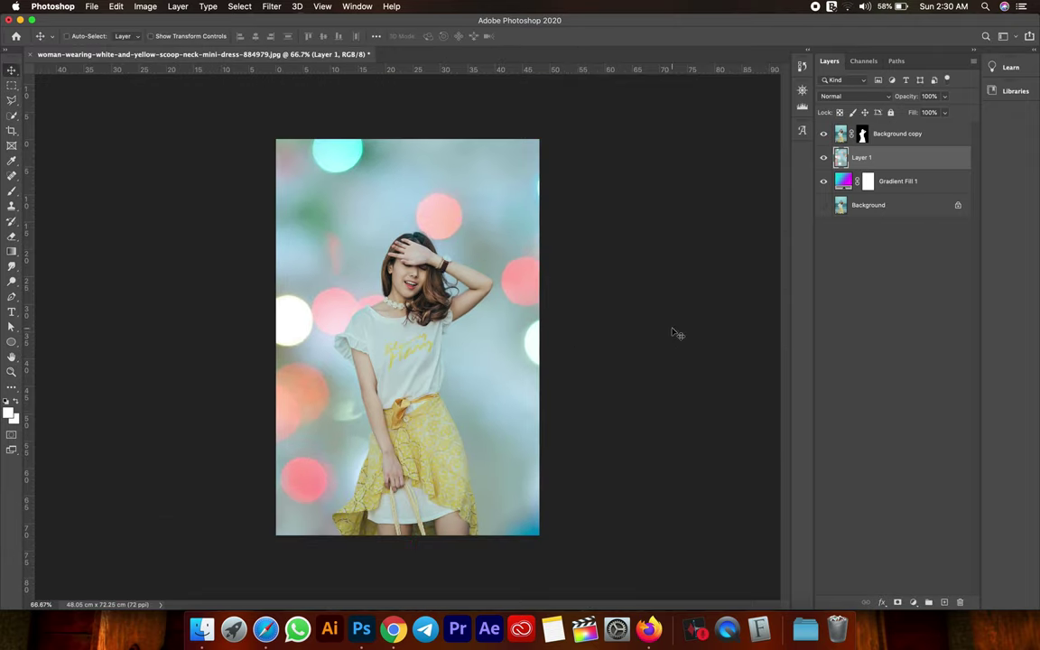
pyautogui.click(894, 139)
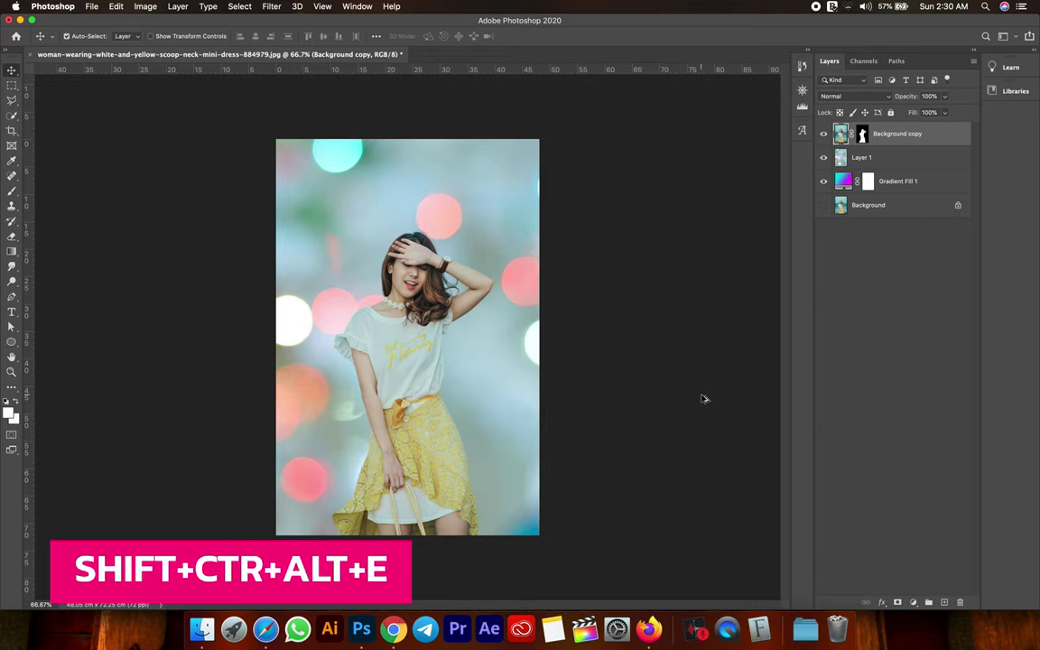
# Stamp the woman and bokeh backdrop into a merged Layer 2 on top with Ctrl+Alt+Shift+E
pyautogui.hotkey('ctrl', 'alt', 'shift', 'e')
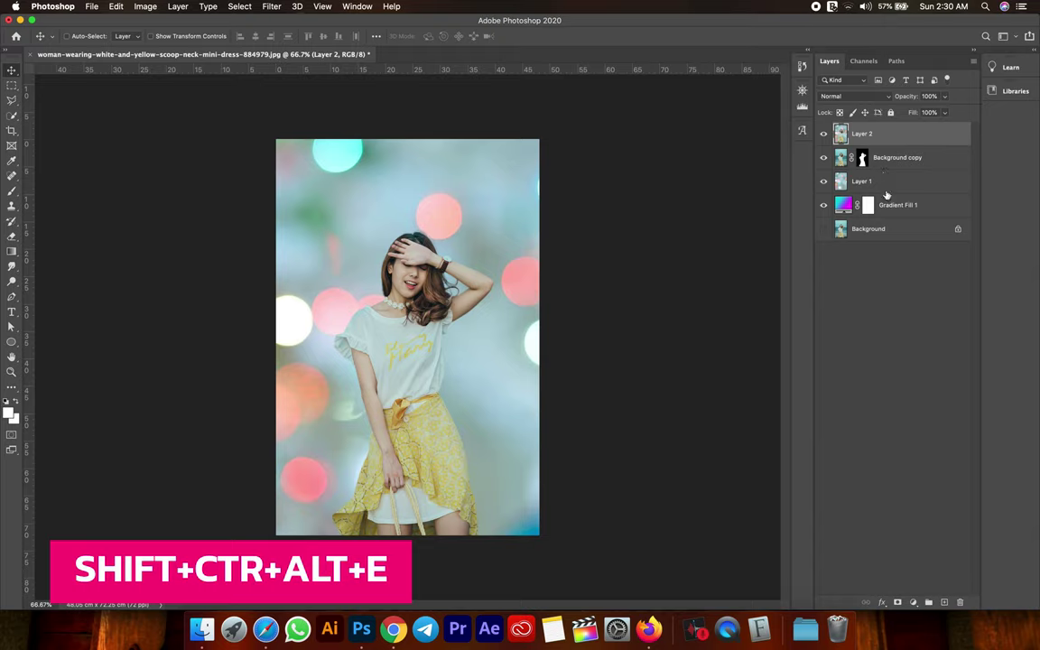
pyautogui.click(270, 7)
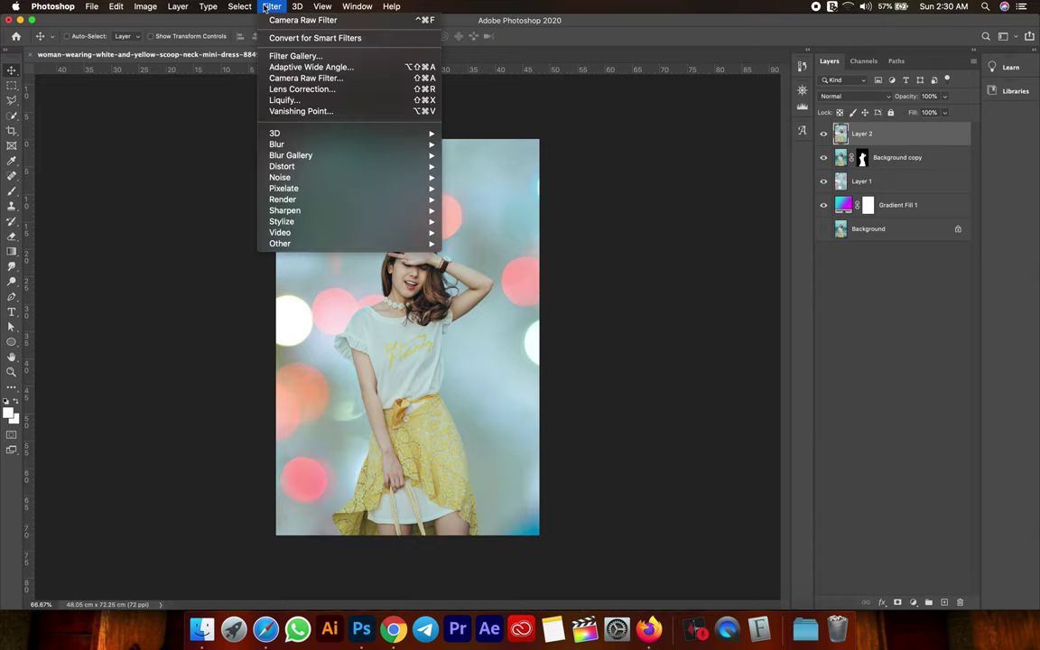
pyautogui.press('Escape')
pyautogui.click(145, 8)
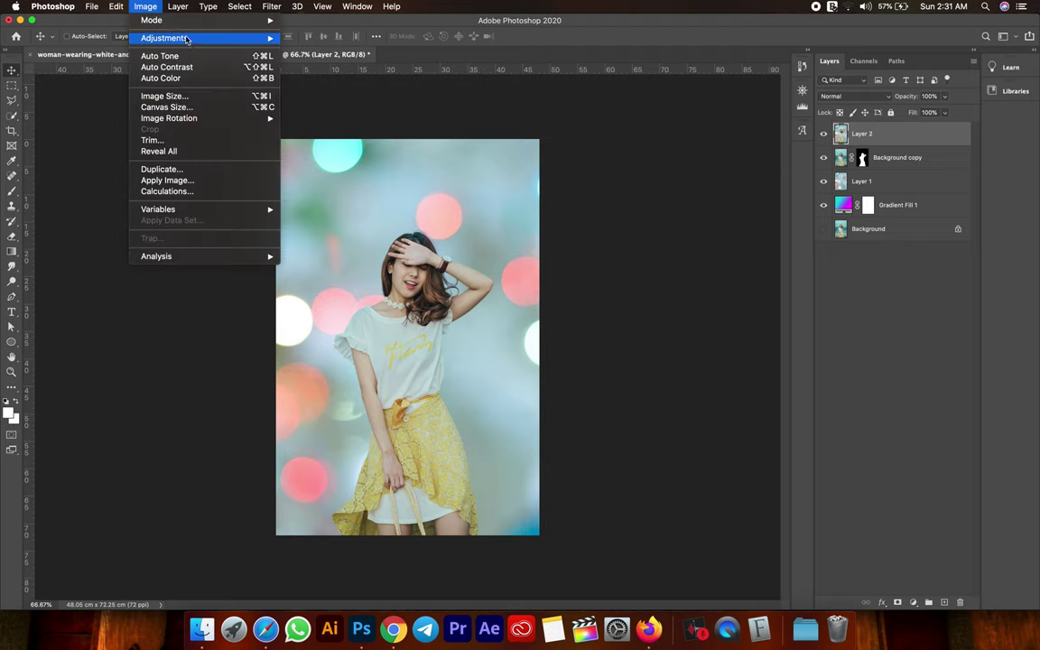
pyautogui.moveTo(164, 38)
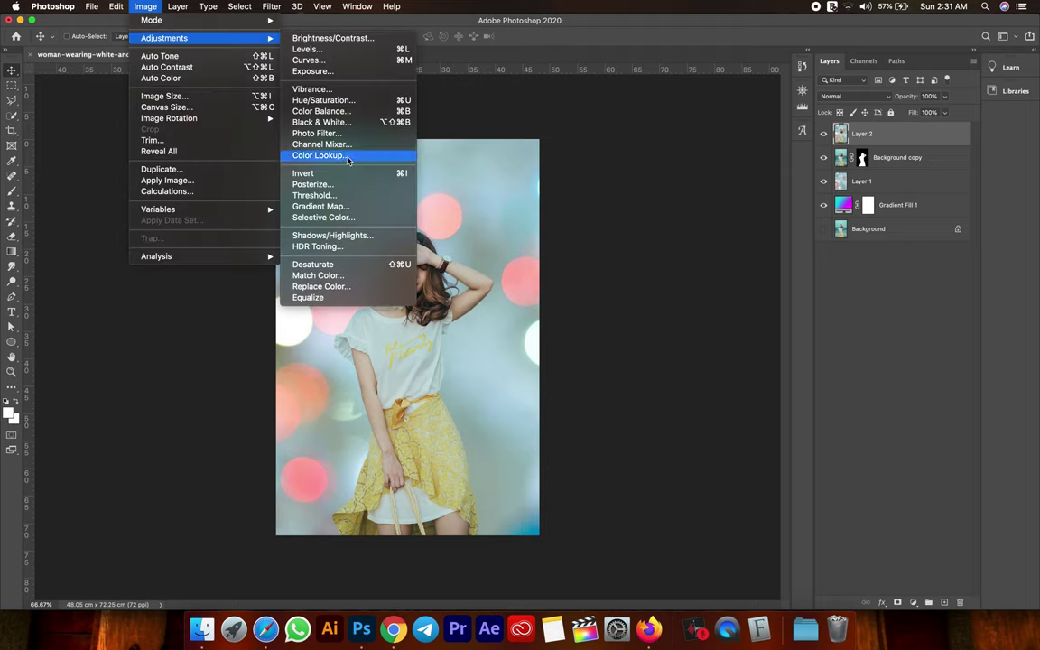
# Add a Color Lookup adjustment and apply the 2Strip.look 3DLUT preset
pyautogui.click(347, 157)
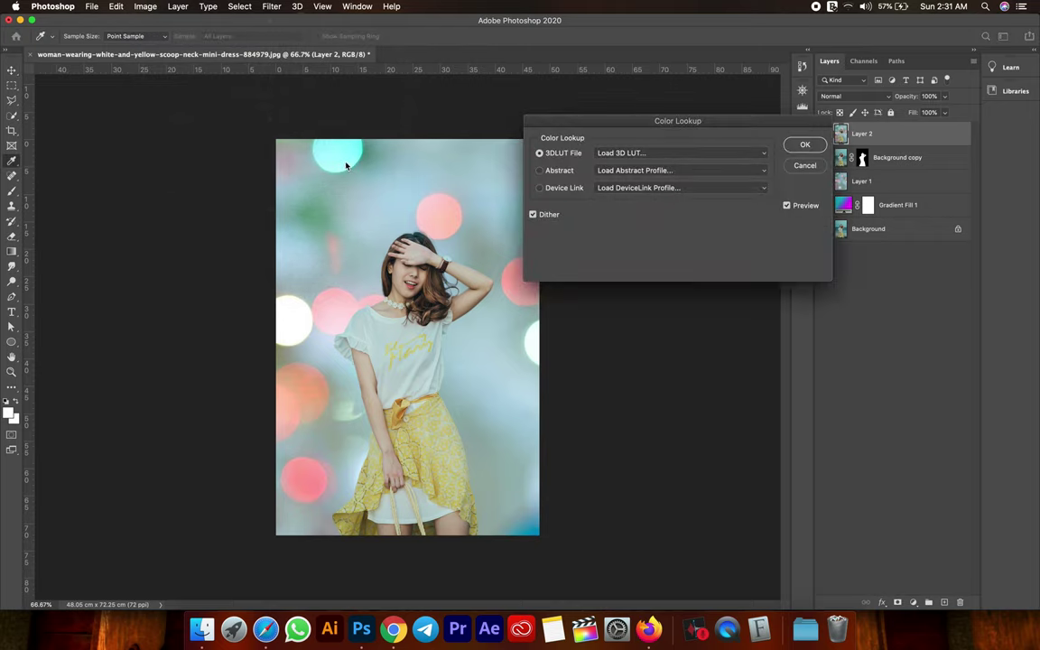
pyautogui.click(703, 155)
pyautogui.click(703, 155)
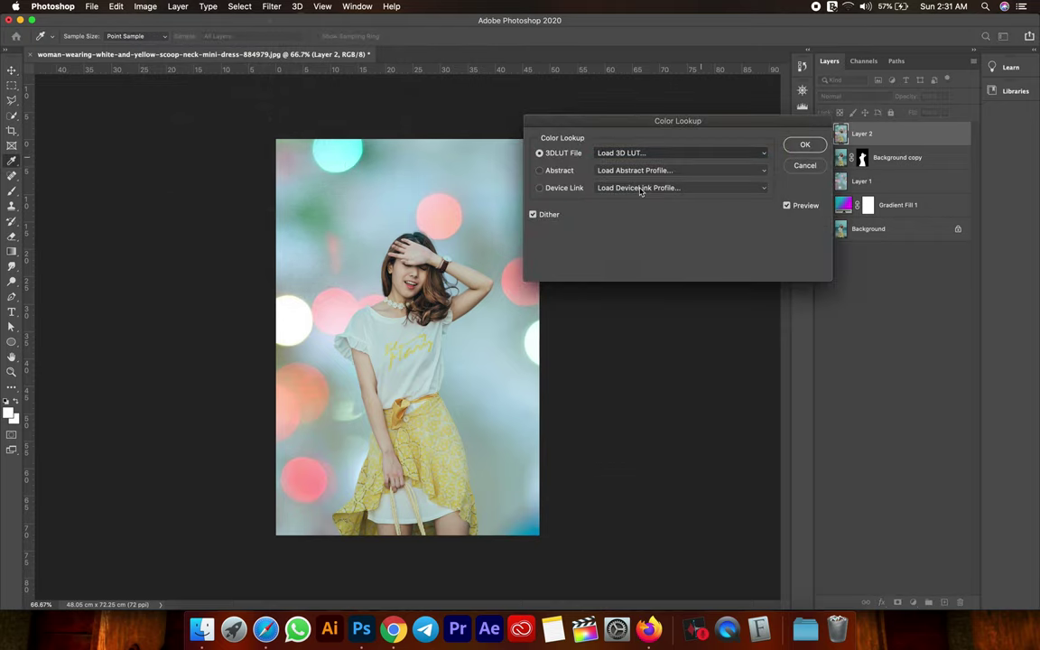
pyautogui.click(740, 485)
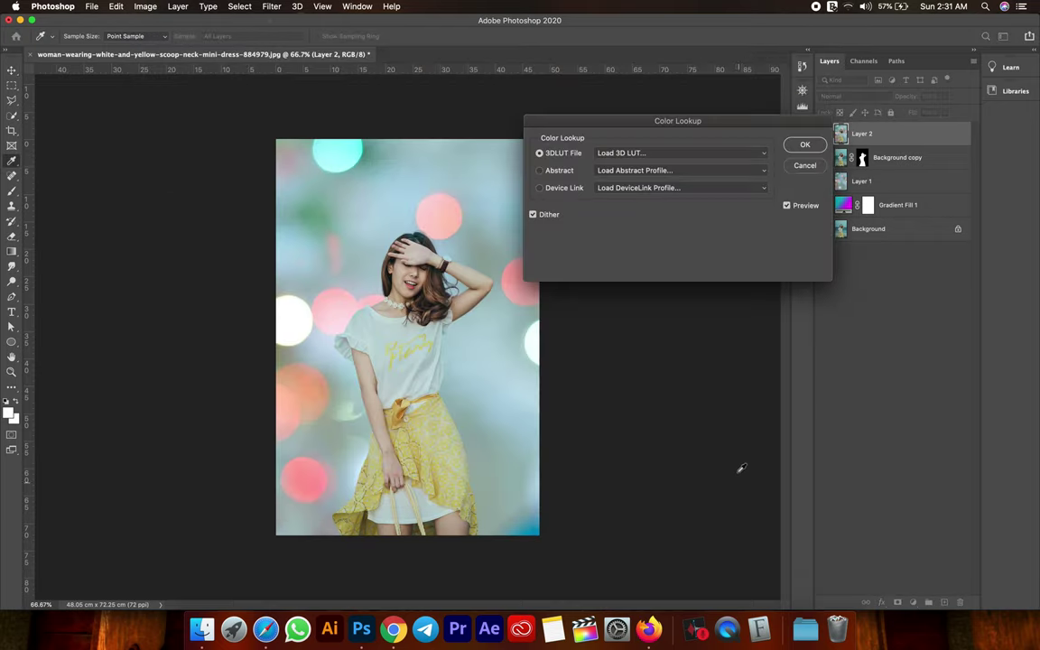
pyautogui.click(660, 152)
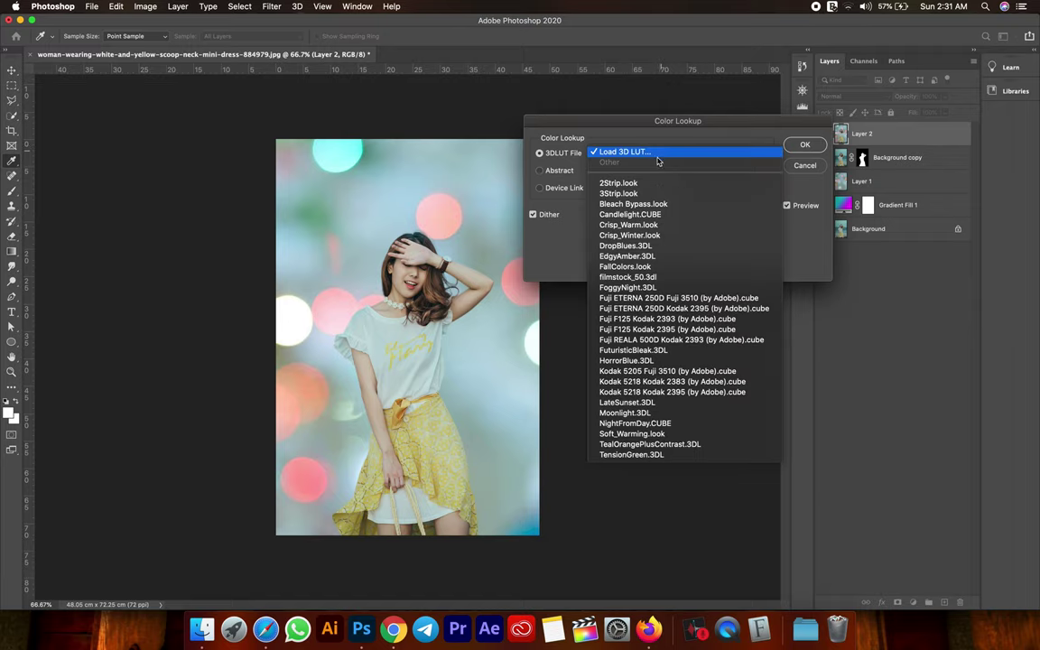
pyautogui.click(638, 184)
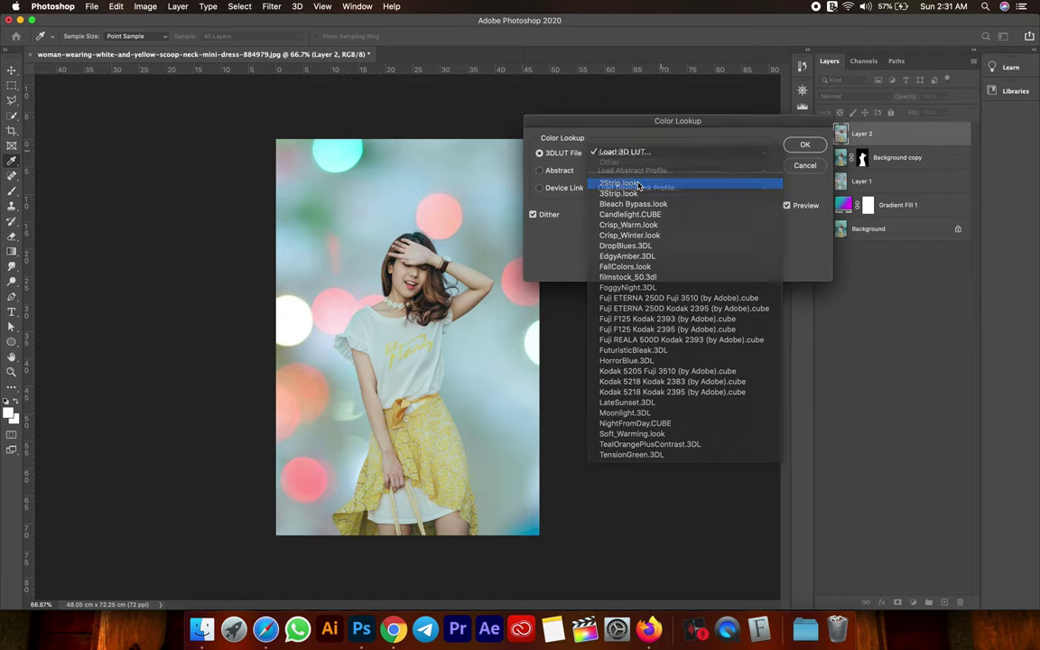
# Preview Bleach Bypass, Crisp_Warm, Crisp_Winter, EdgyAmber and FoggyNight LUT looks
pyautogui.click(646, 158)
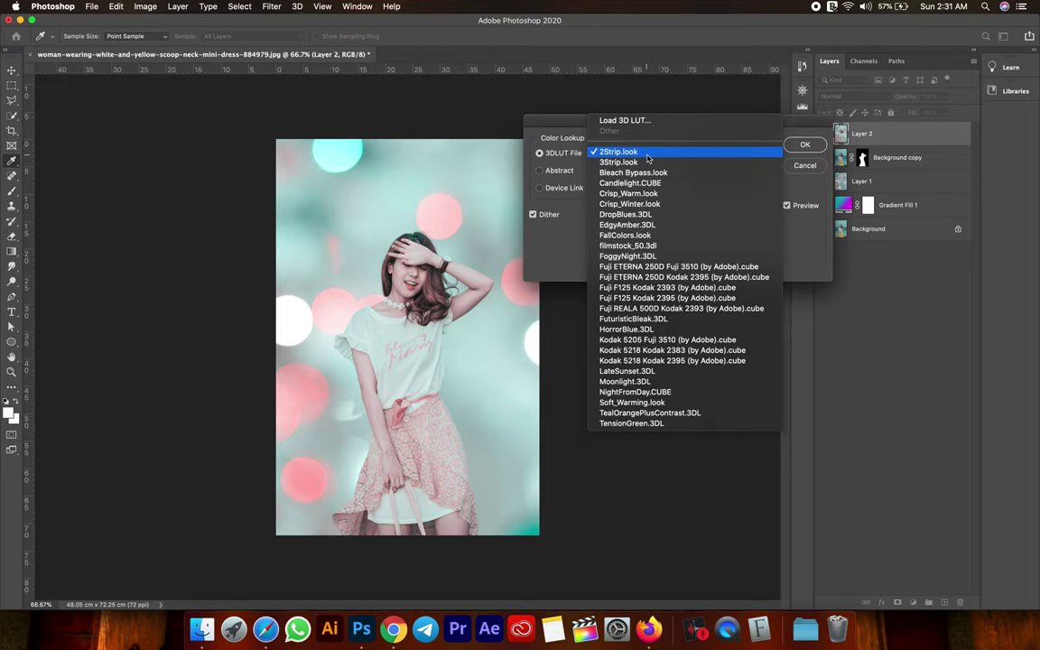
pyautogui.click(646, 173)
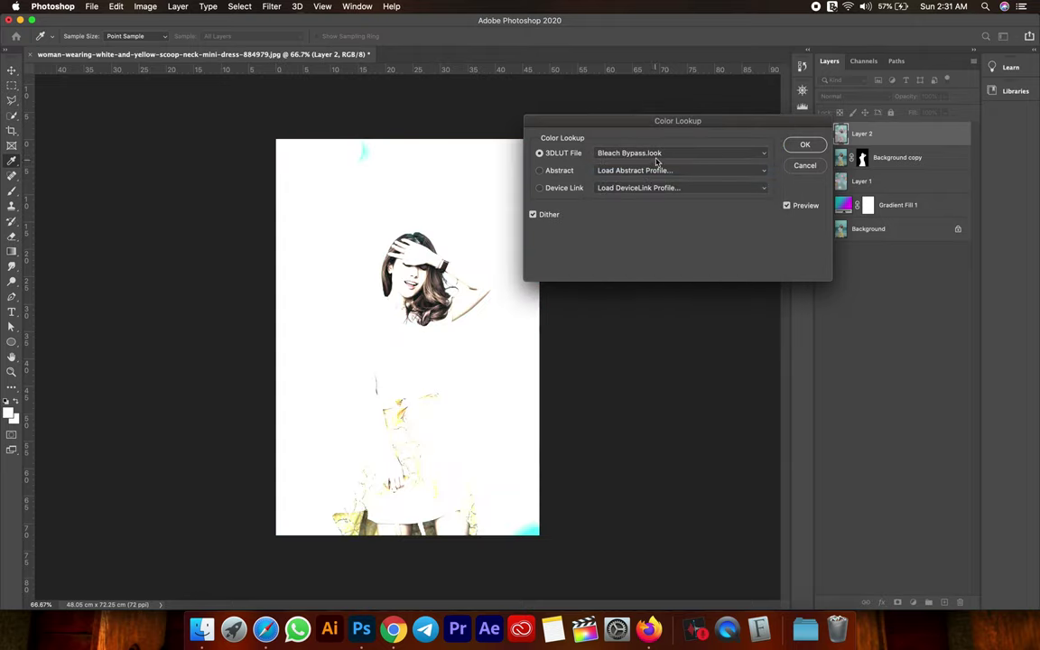
pyautogui.click(650, 171)
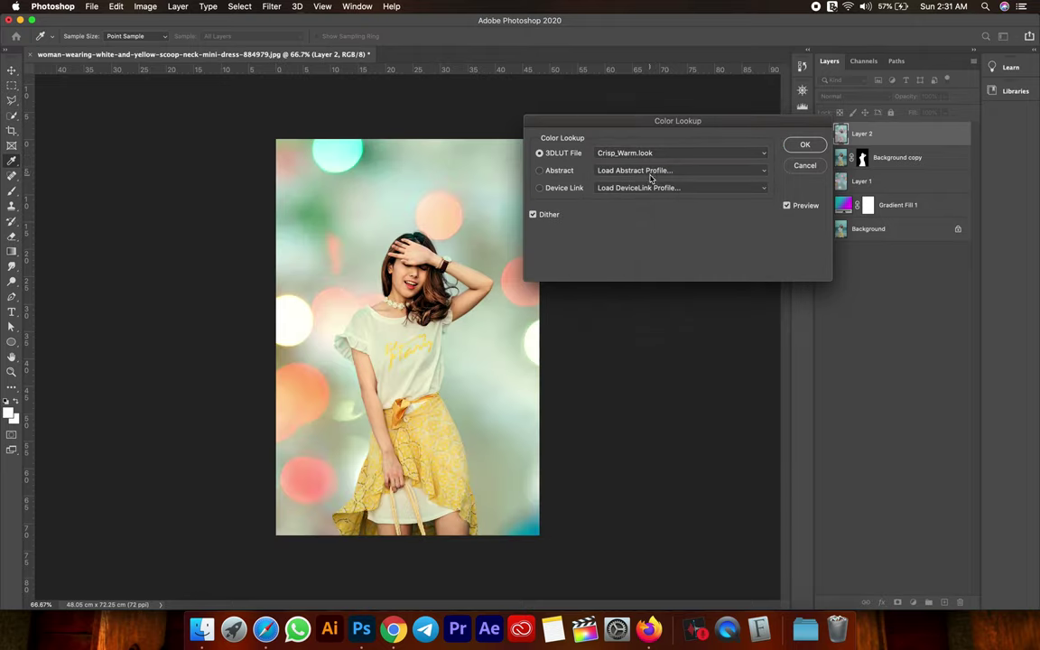
pyautogui.click(665, 159)
pyautogui.click(650, 160)
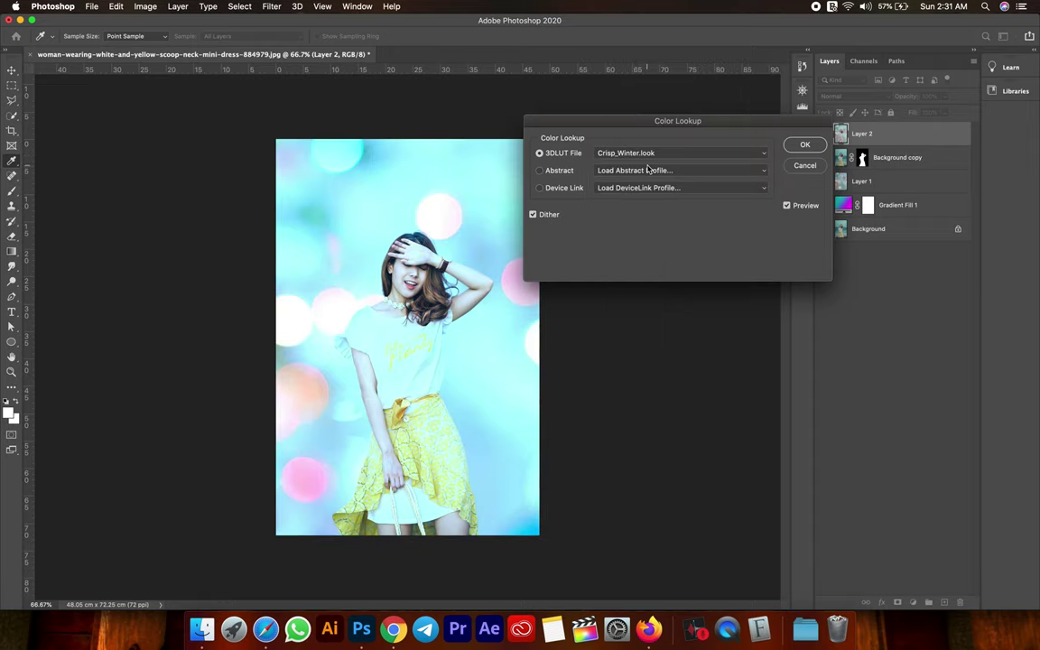
pyautogui.click(664, 161)
pyautogui.click(668, 161)
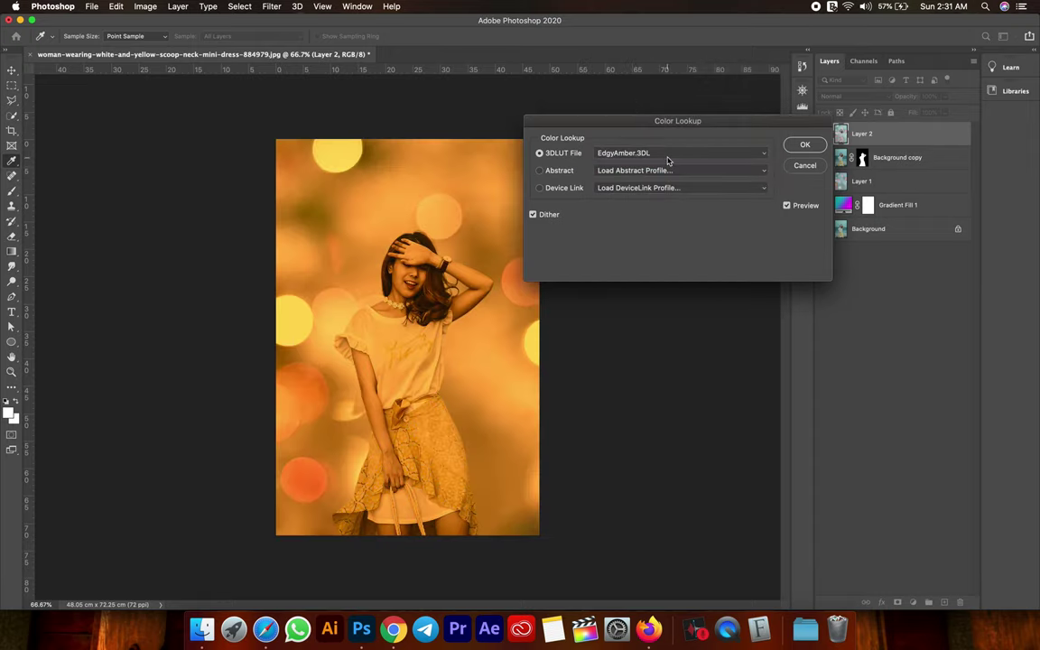
pyautogui.click(668, 159)
pyautogui.click(663, 179)
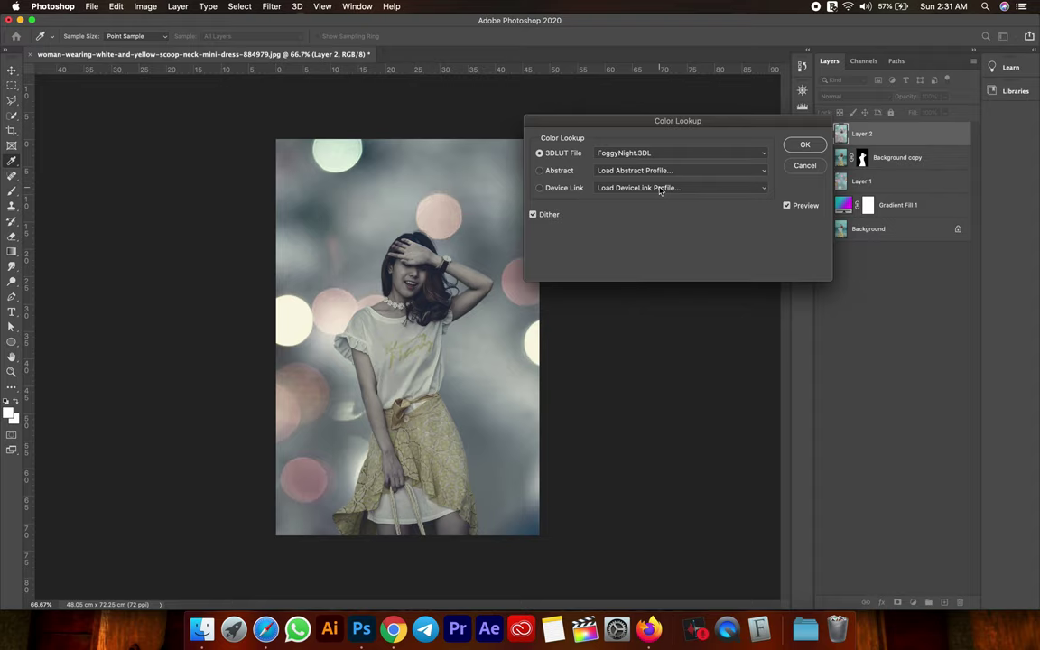
# Return to the 2Strip.look grade and confirm the Color Lookup
pyautogui.click(661, 153)
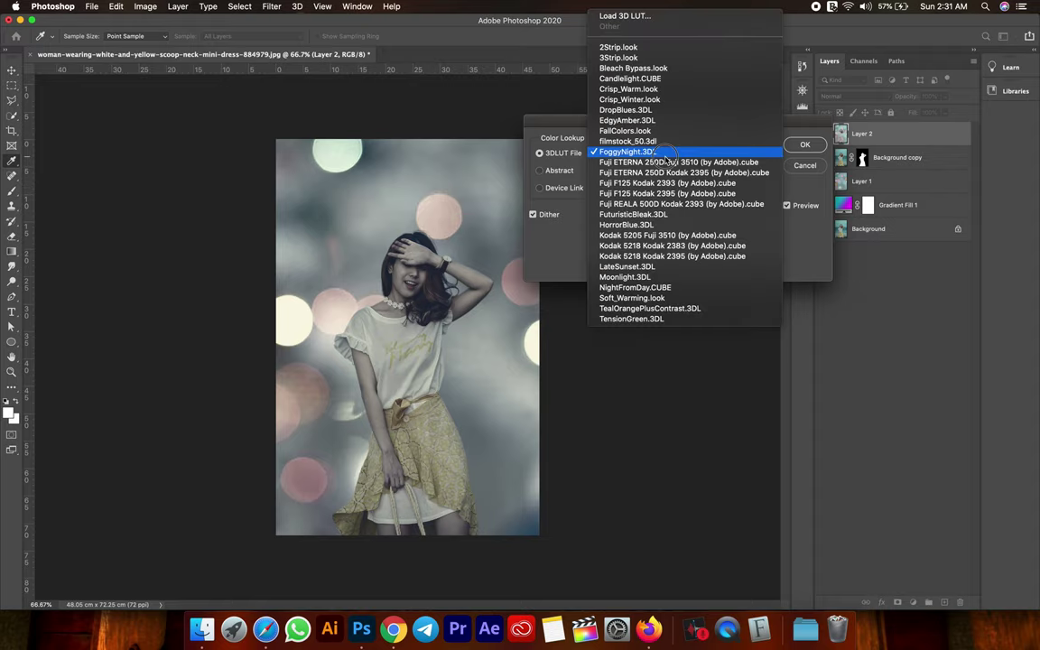
pyautogui.click(644, 49)
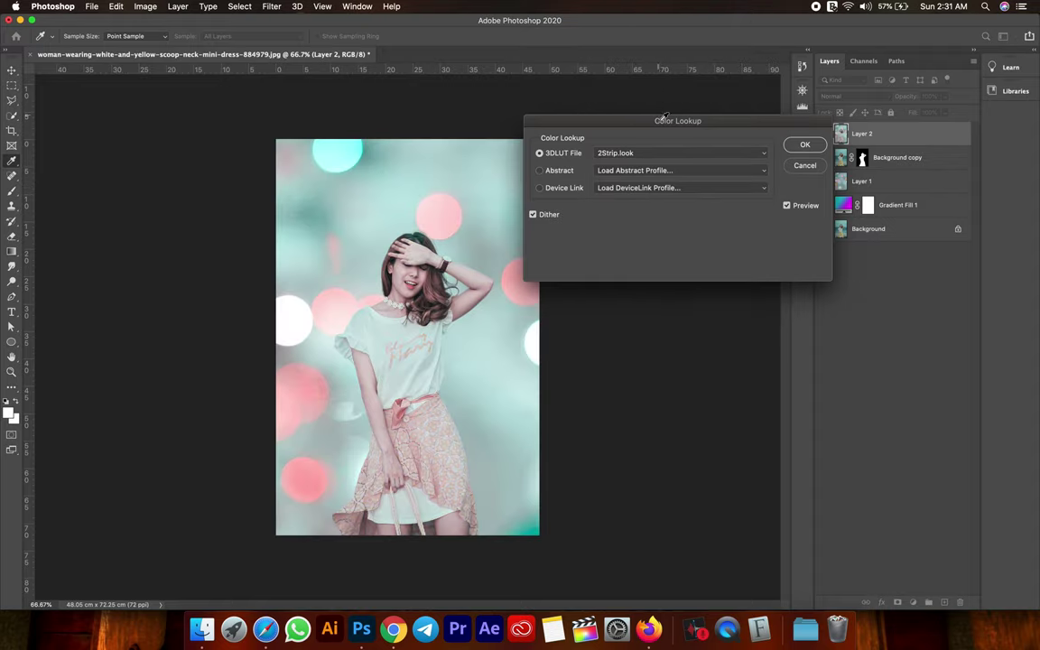
pyautogui.click(807, 145)
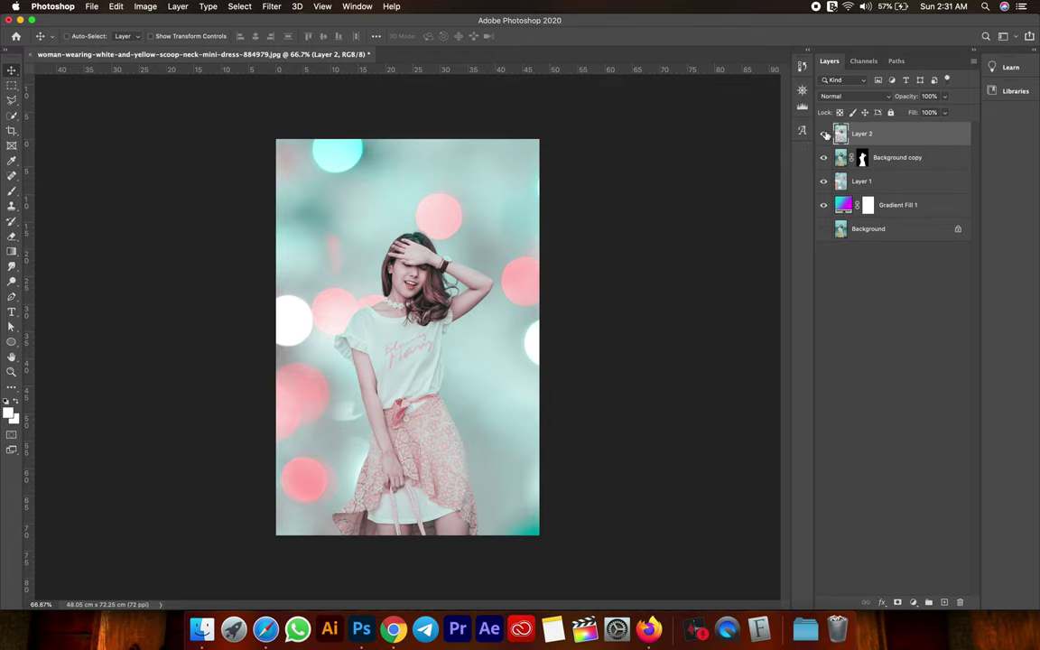
# Drop Layer 2's opacity to about 50% so the skirt shows yellow again
pyautogui.click(944, 96)
pyautogui.moveTo(948, 112); pyautogui.dragTo(919, 113)
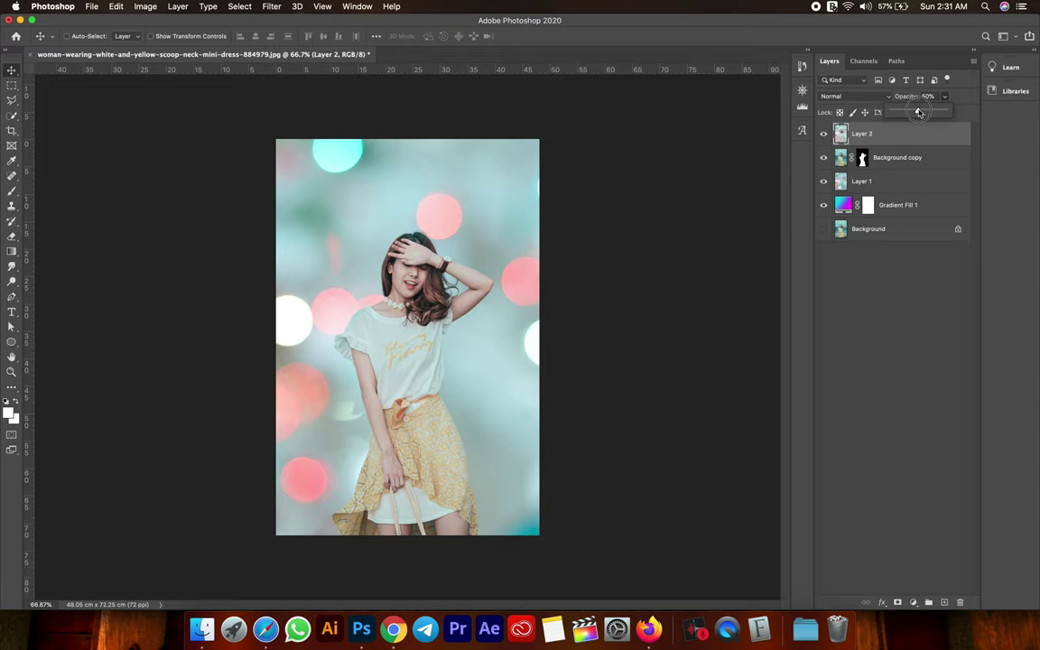
pyautogui.click(893, 288)
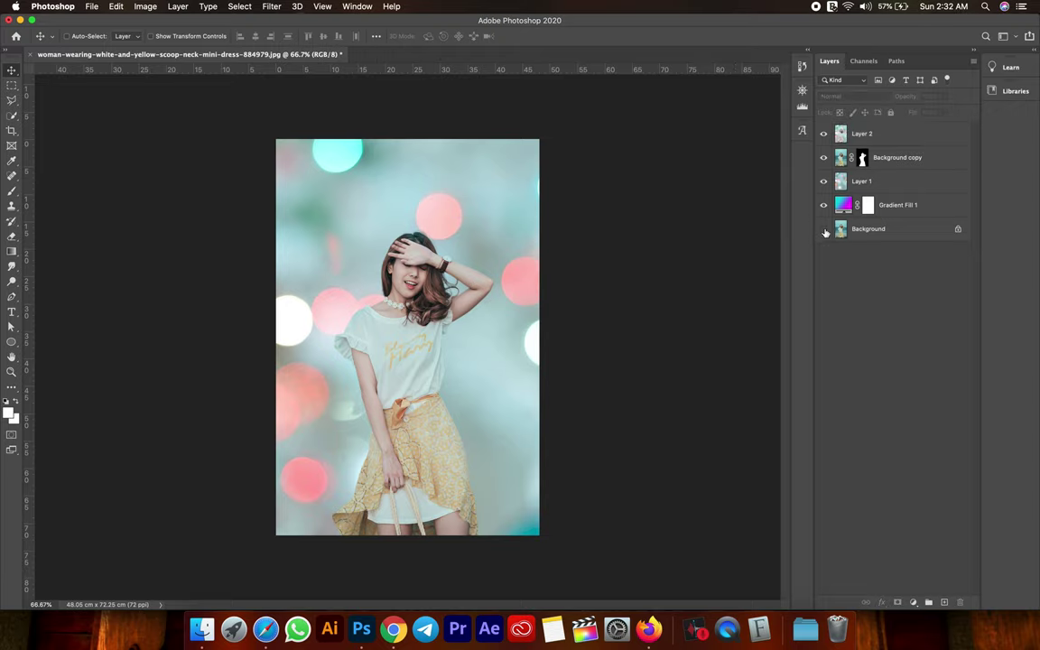
# Hide Layer 2 and bokeh Layer 1, keeping Background copy and the gradient visible
pyautogui.keyDown('alt'); pyautogui.click(823, 229); pyautogui.keyUp('alt')
pyautogui.keyDown('alt'); pyautogui.click(823, 229); pyautogui.keyUp('alt')
pyautogui.click(823, 132)
pyautogui.click(823, 157)
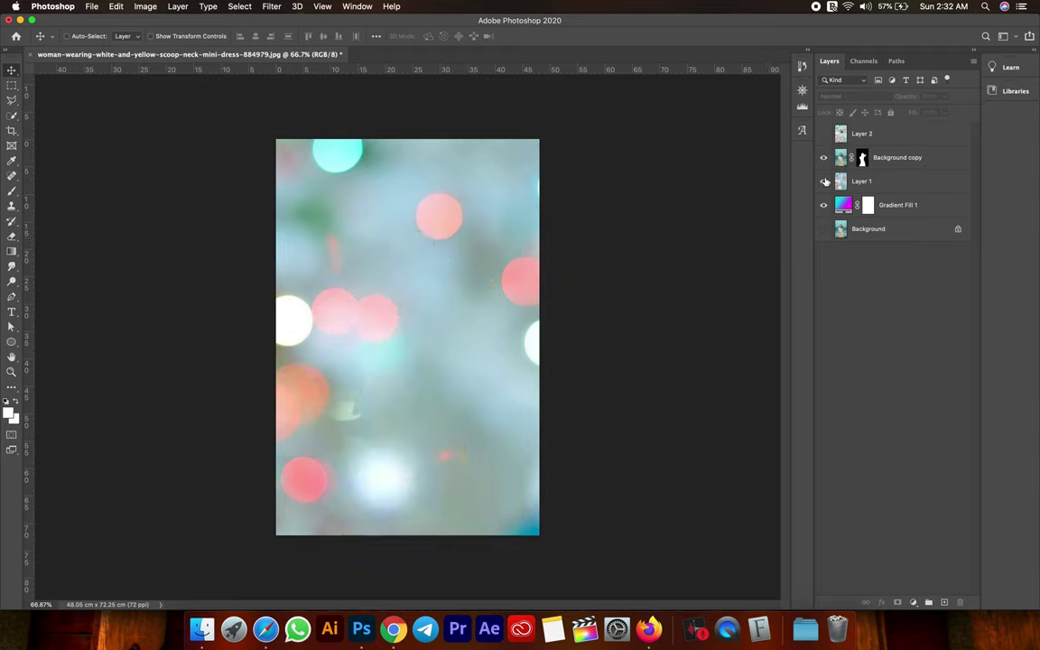
pyautogui.click(823, 157)
pyautogui.click(823, 181)
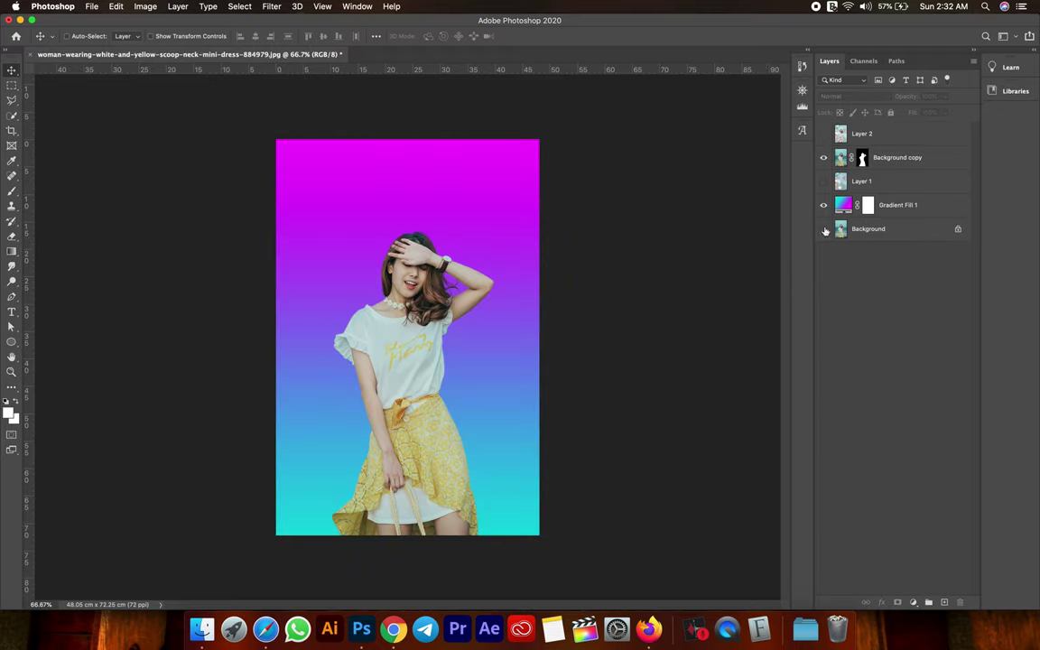
# Fit the image on screen, then zoom in around the woman's head
pyautogui.press('z')
pyautogui.rightClick(422, 352)
pyautogui.click(446, 358)
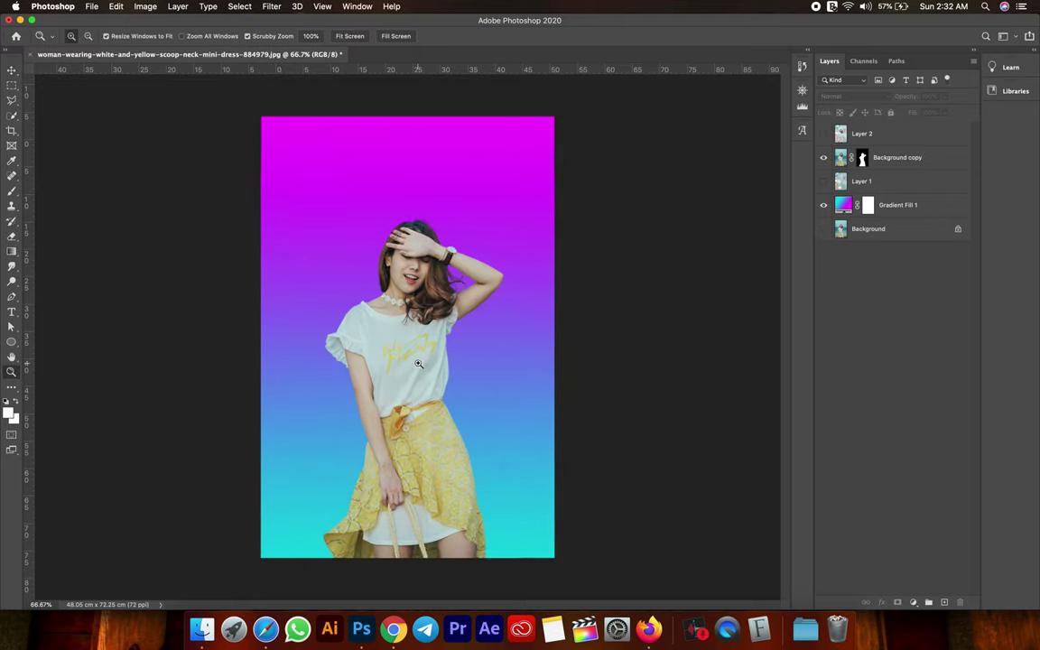
pyautogui.click(12, 70)
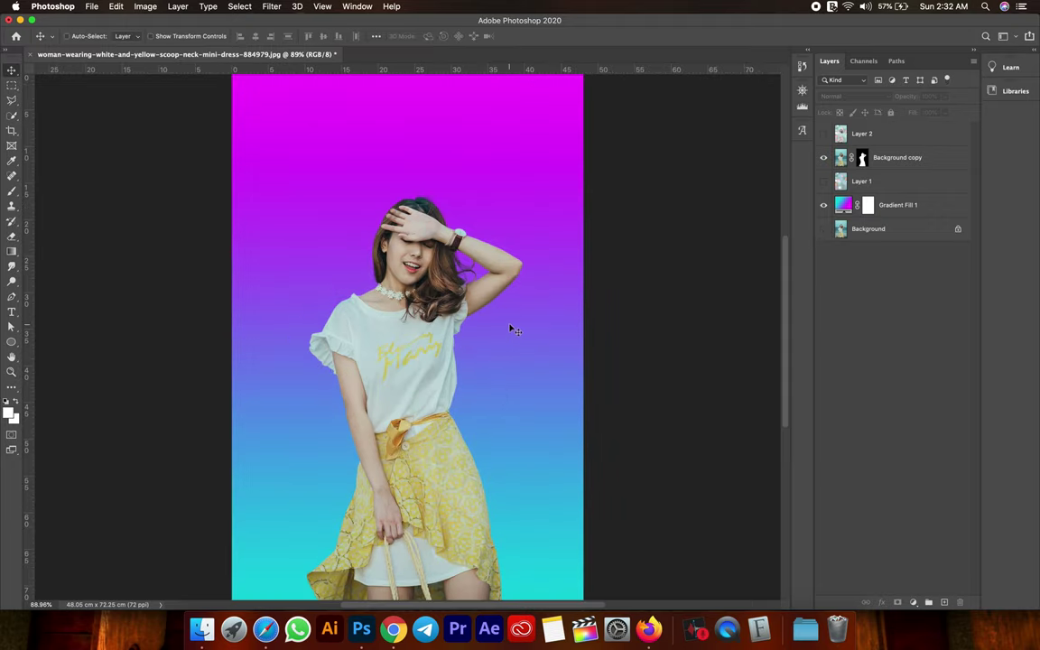
pyautogui.press('z')
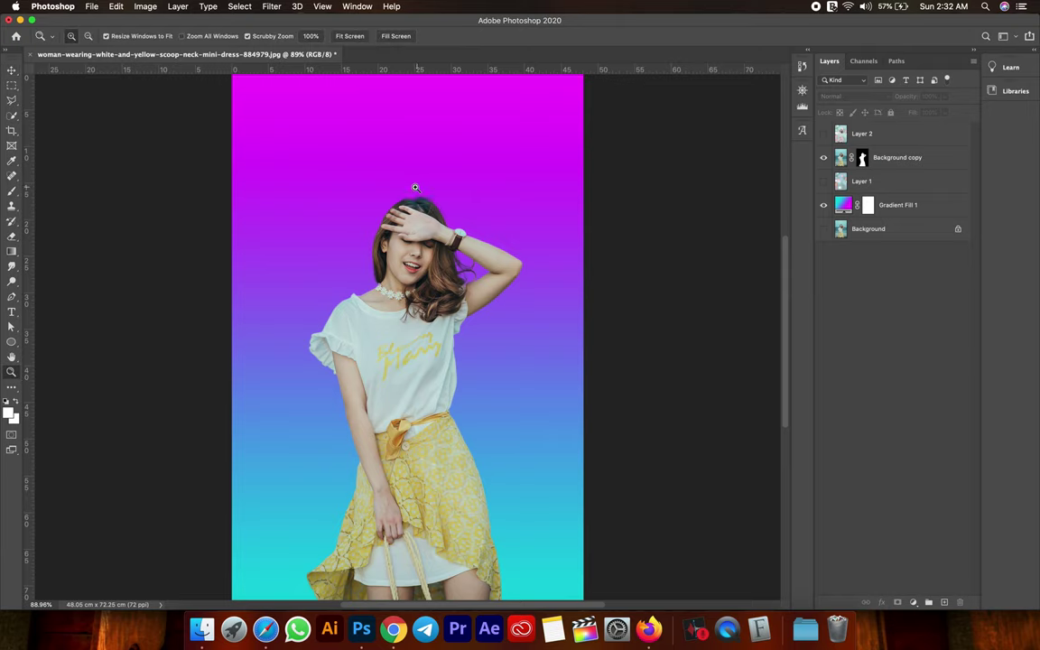
pyautogui.moveTo(414, 186)
pyautogui.mouseDown()
pyautogui.moveTo(468, 239)
pyautogui.moveTo(421, 199)
pyautogui.mouseUp()
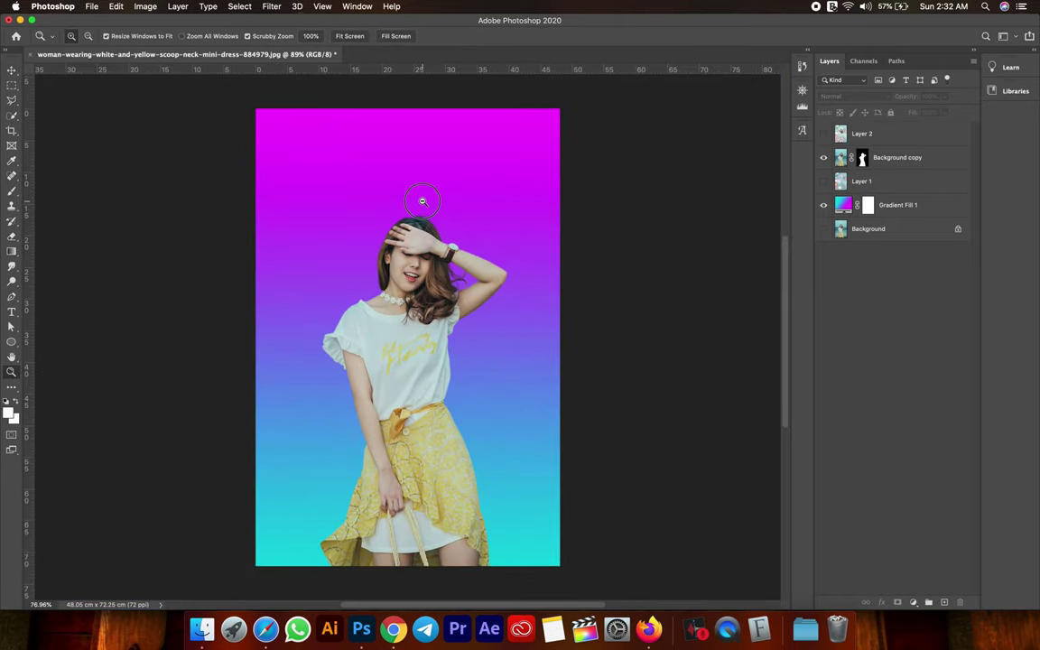
# Pick the Object Selection tool, then go back to the Move tool
pyautogui.click(11, 116)
pyautogui.click(71, 114)
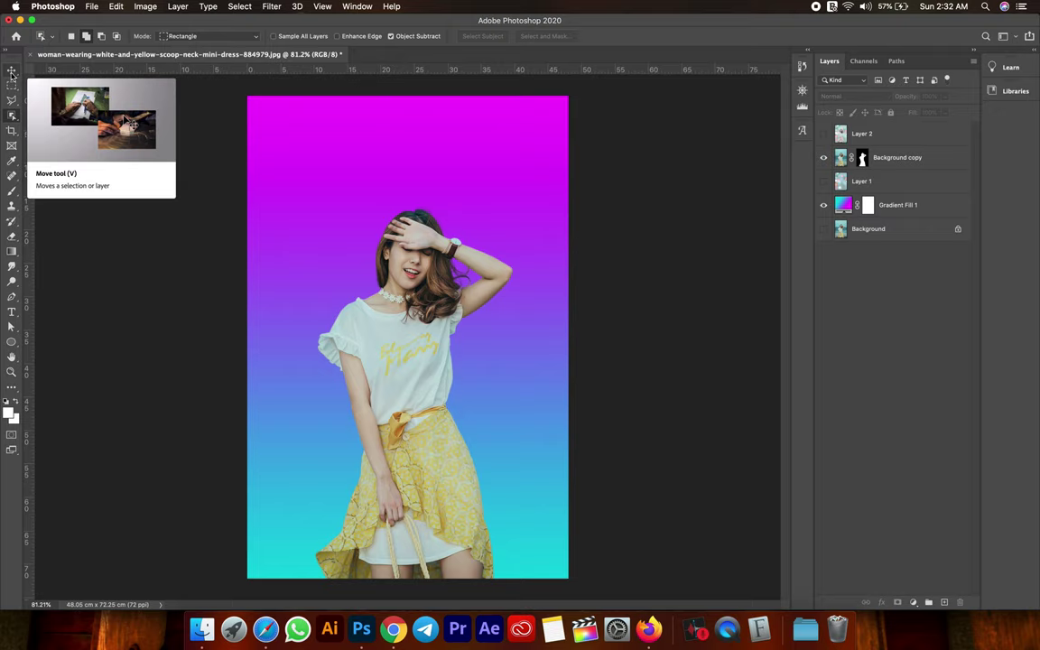
pyautogui.click(12, 71)
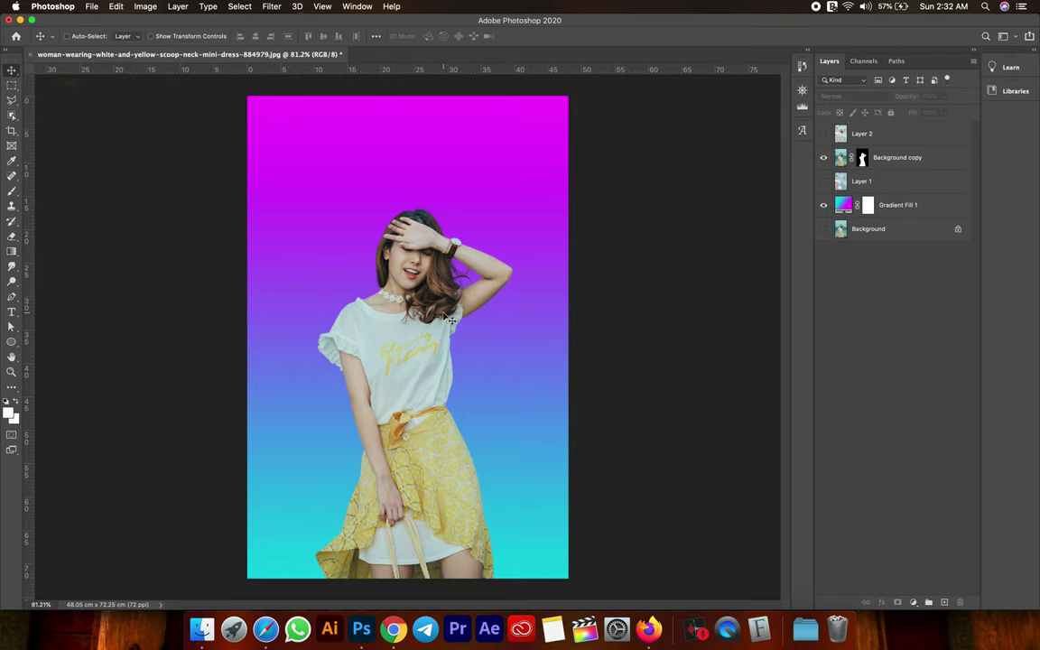